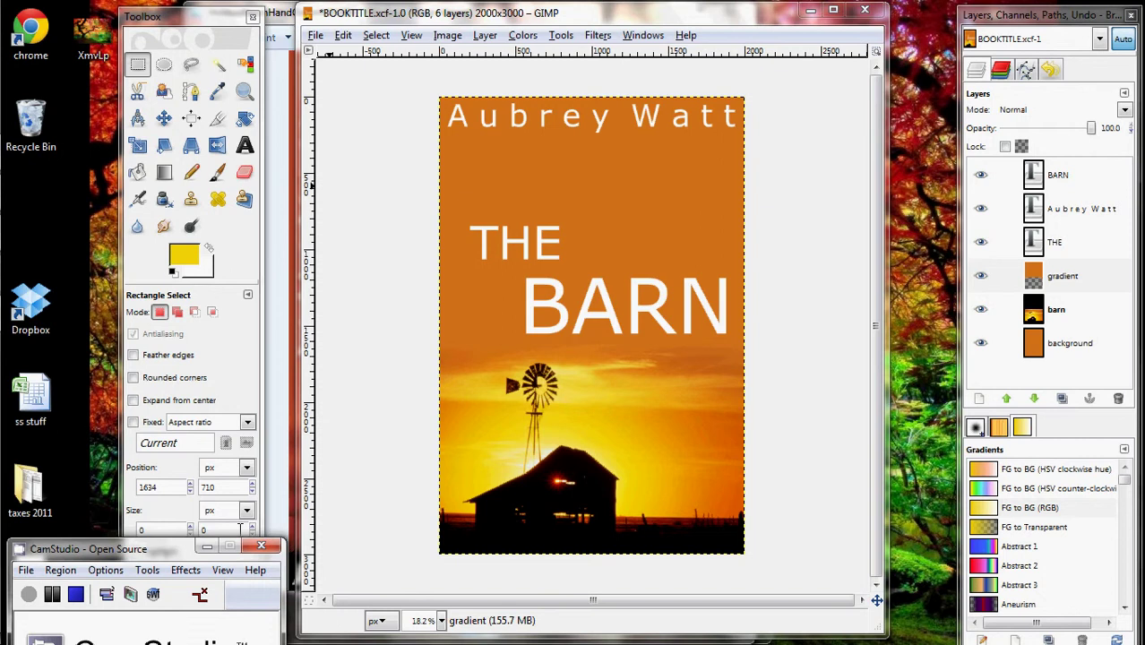
View the finished His New Ranch Hand and Confessions from Paris covers as lettering examples, closing both images.
mouse_move(27, 293)
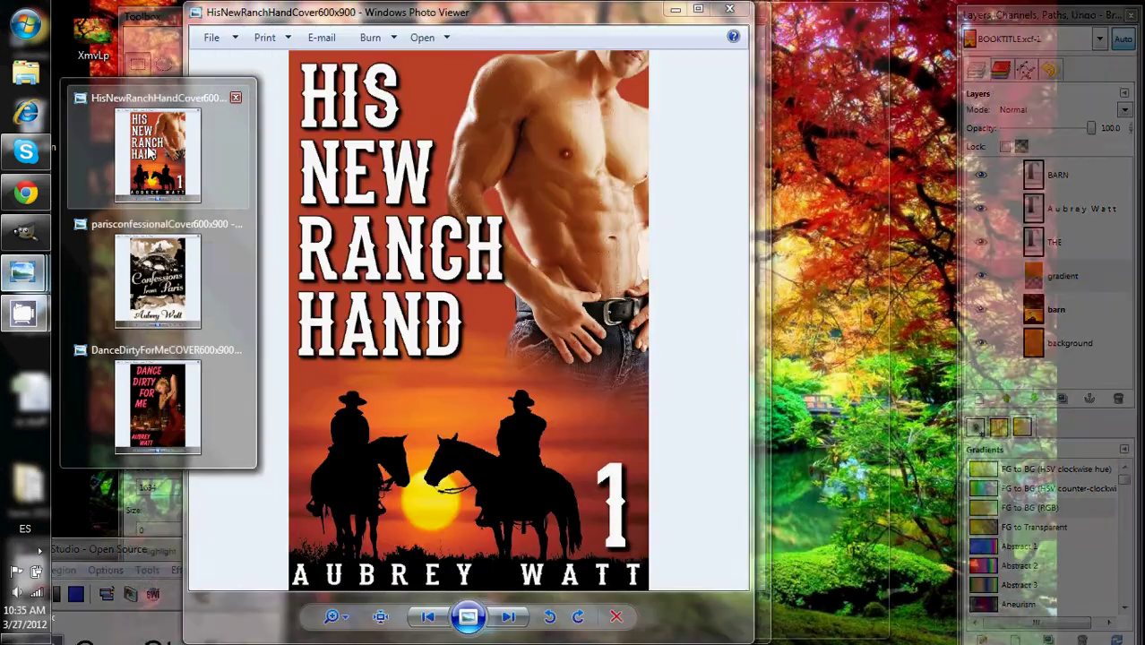
click(161, 147)
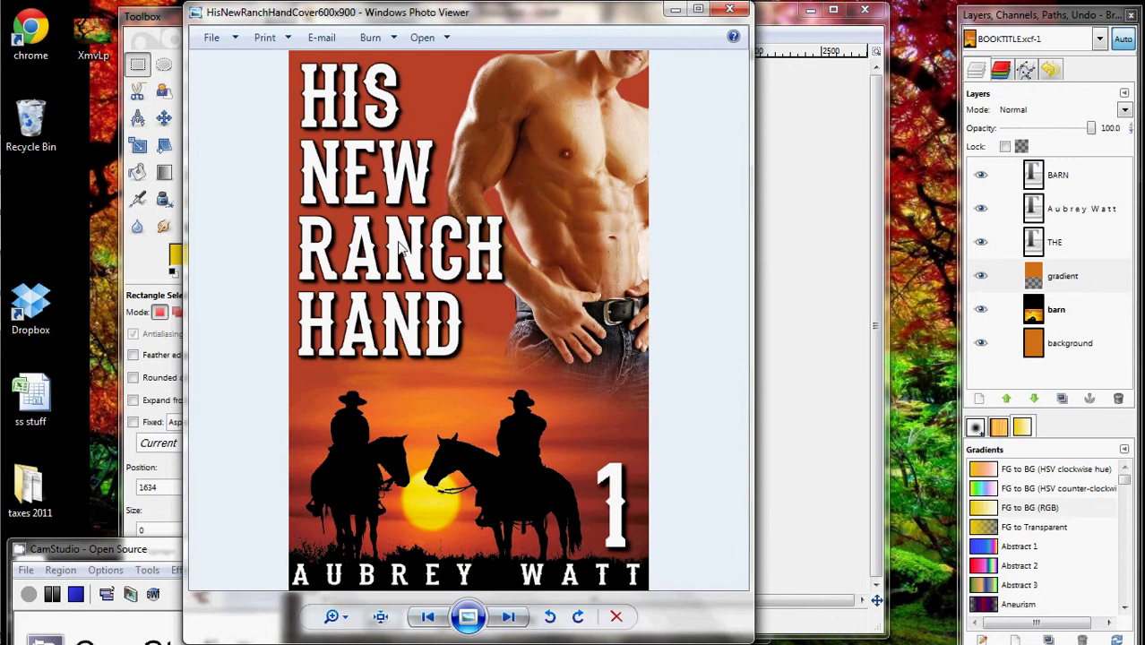
mouse_move(24, 271)
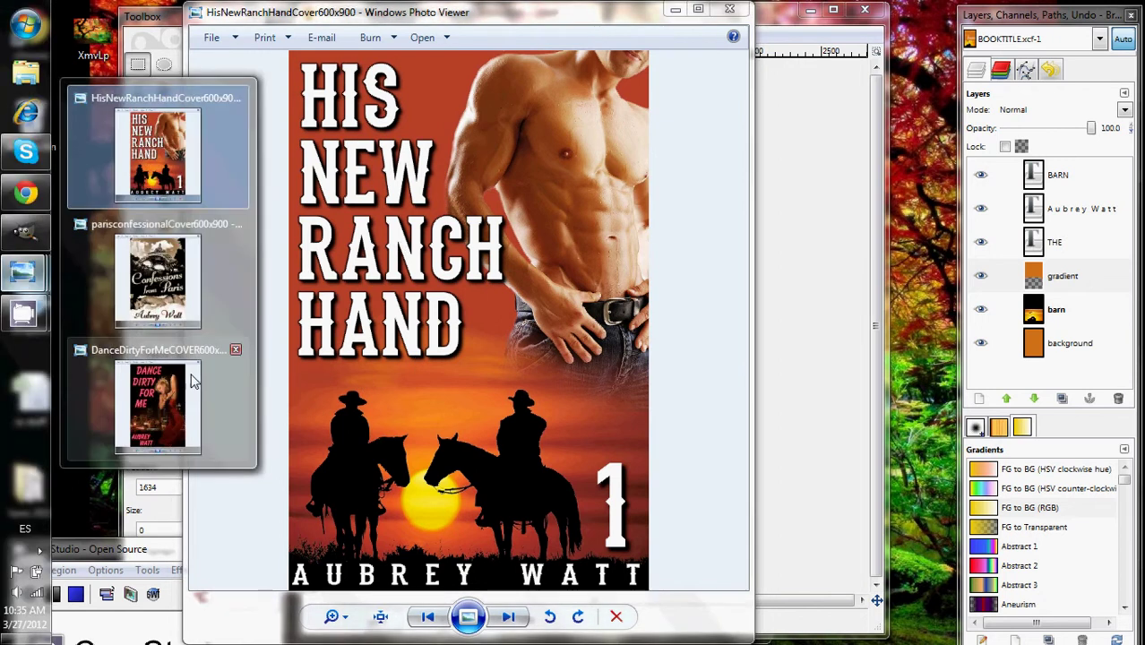
click(165, 284)
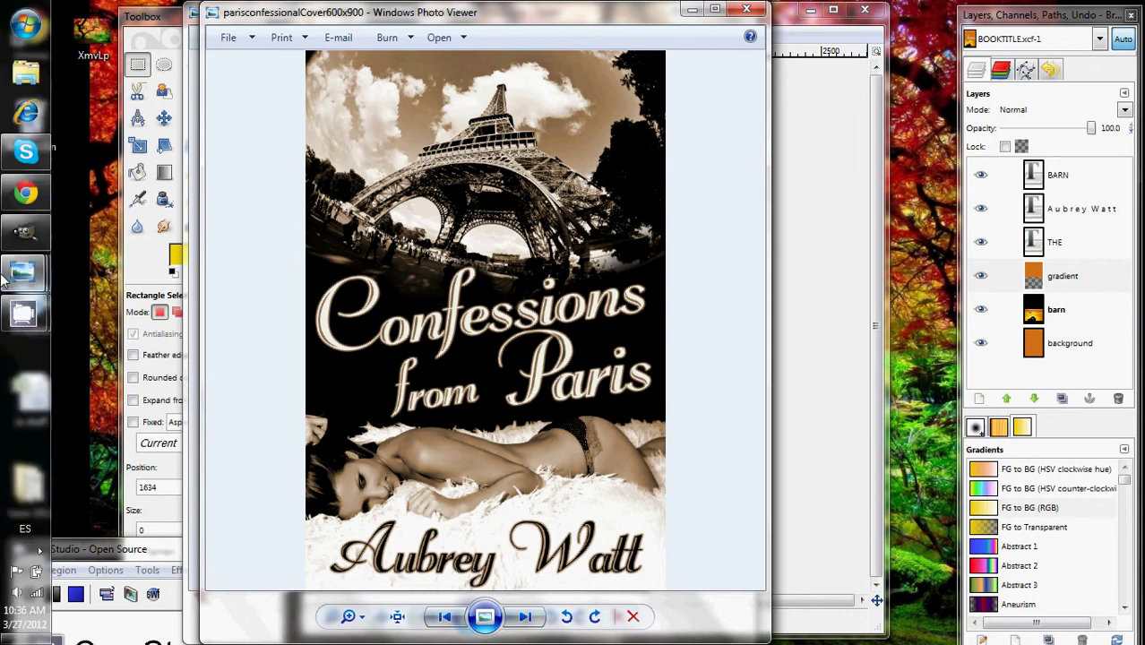
mouse_move(45, 293)
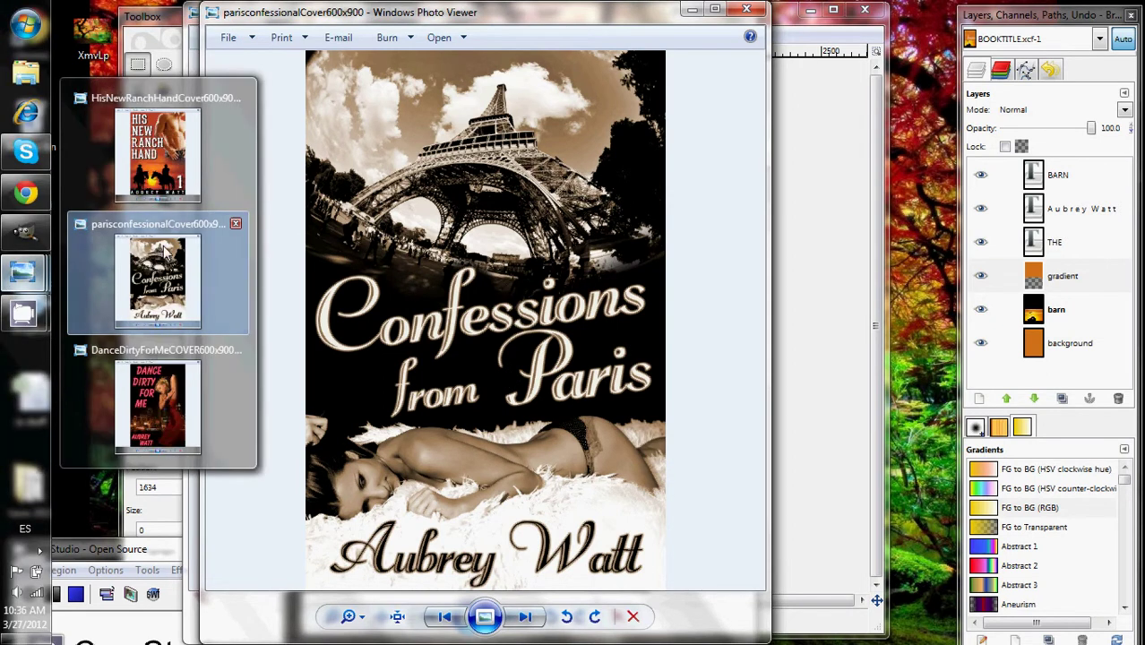
click(236, 223)
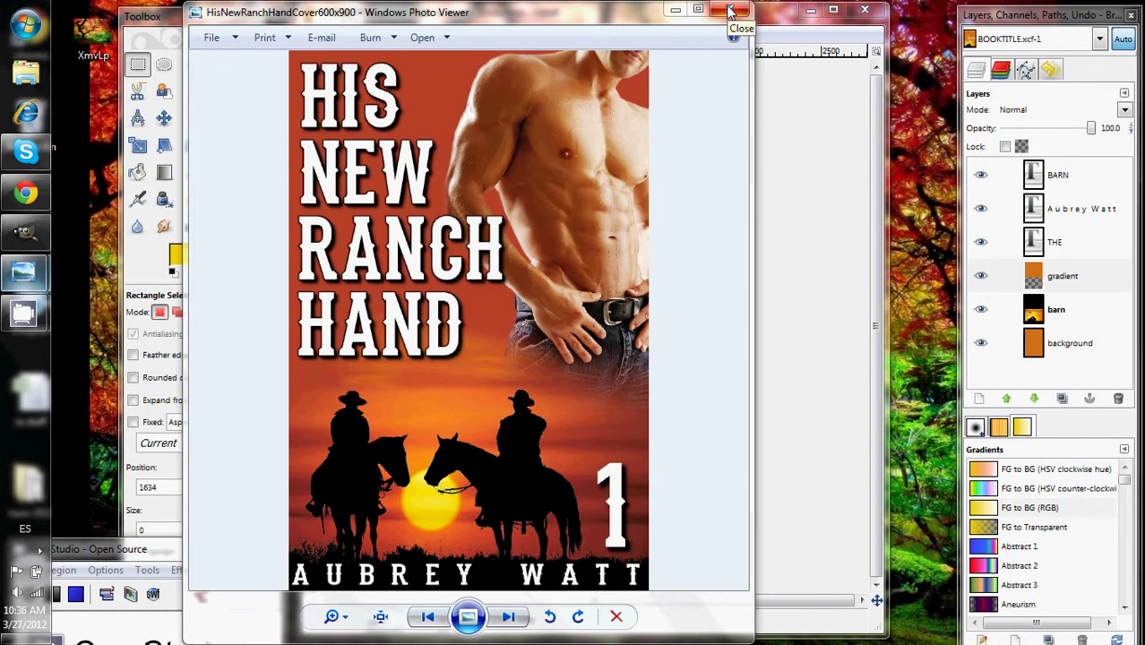
click(730, 11)
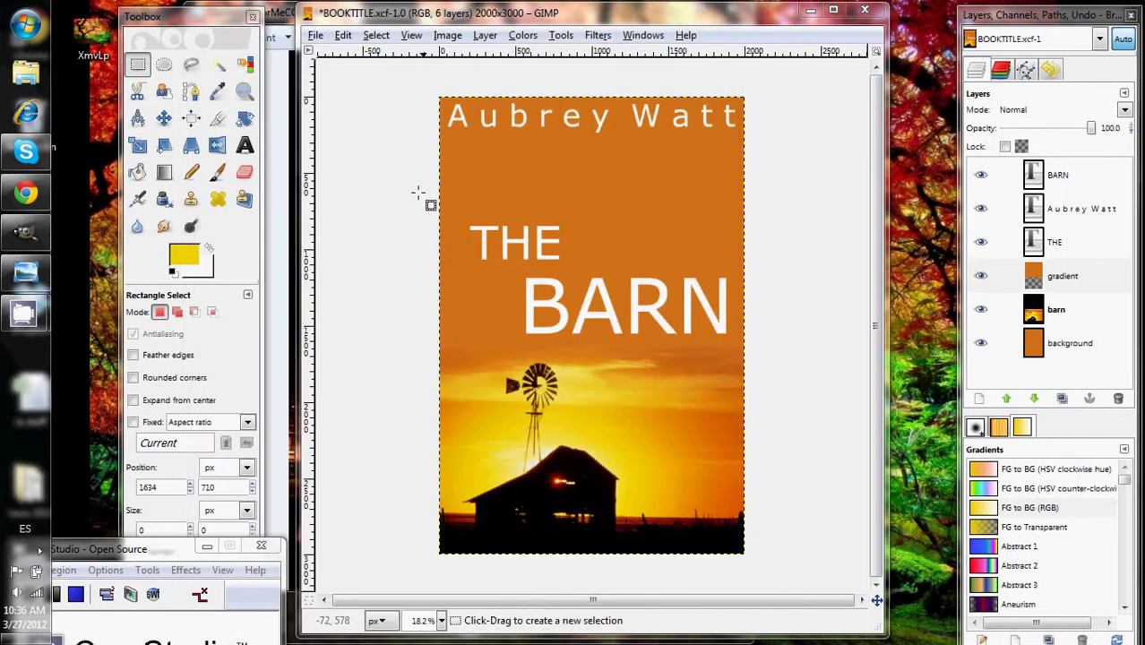
Switch to Chrome and browse the Script Fonts list and style categories on Font Squirrel.
click(32, 196)
scroll(303, 244, up, 8)
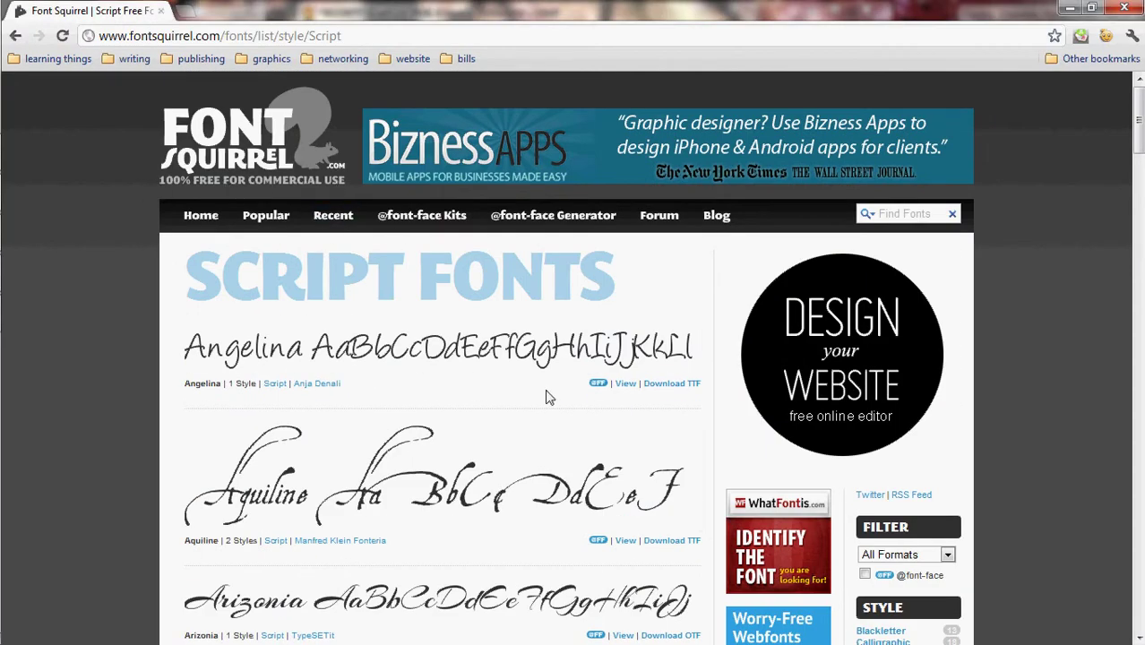
scroll(573, 345, down, 1)
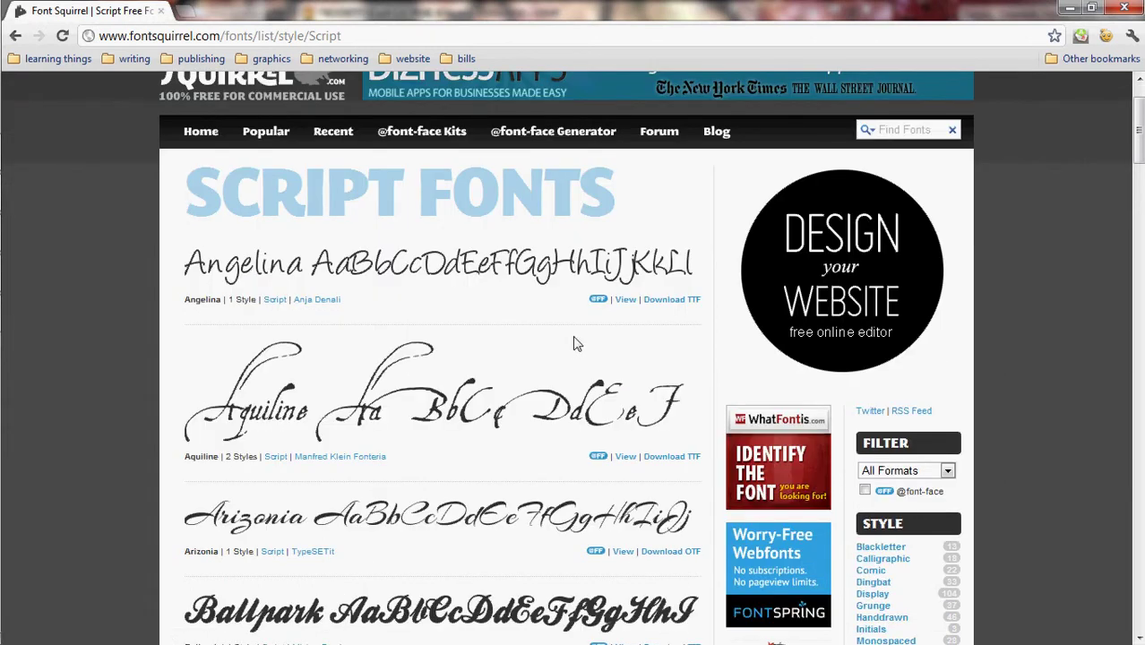
scroll(574, 344, up, 1)
scroll(576, 345, down, 4)
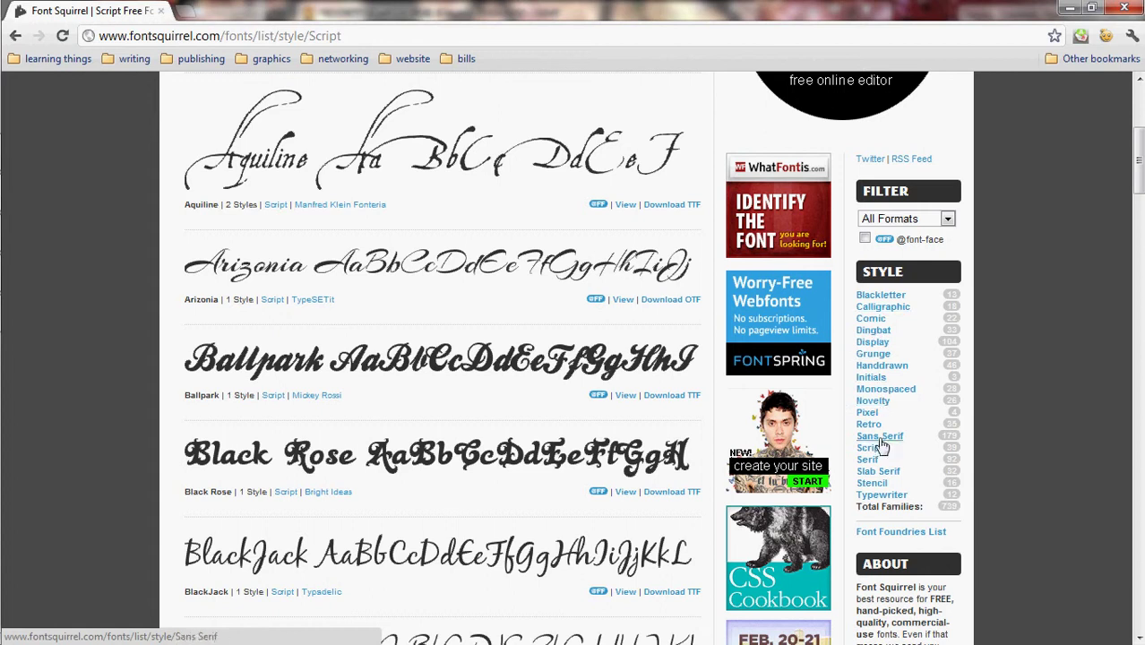
scroll(356, 334, up, 4)
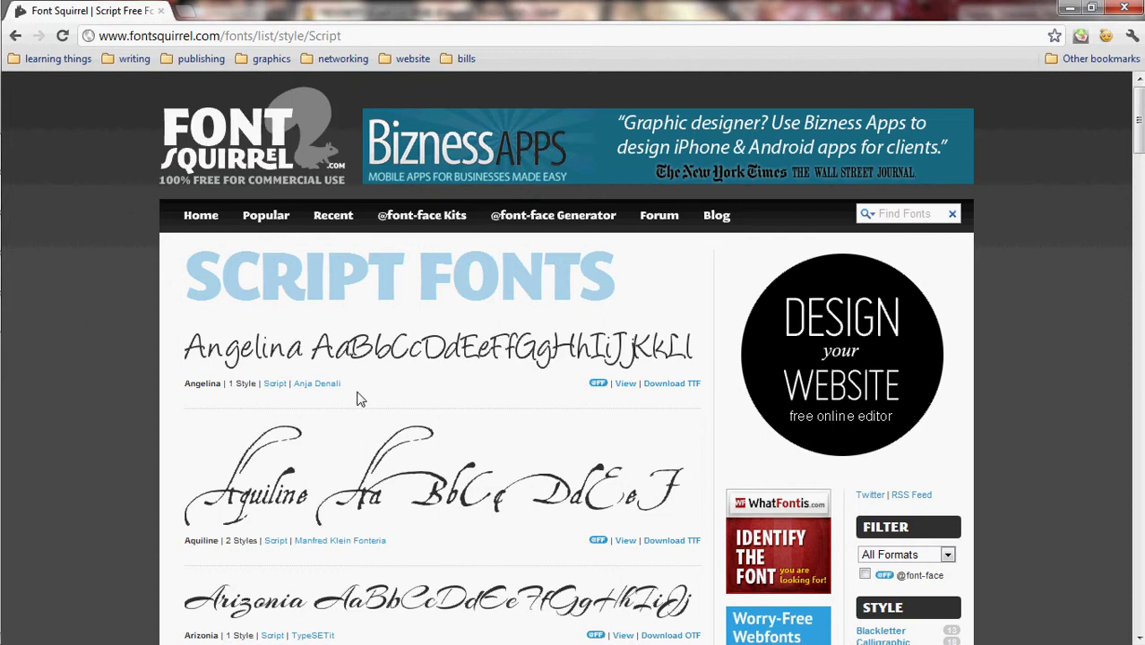
scroll(357, 399, down, 2)
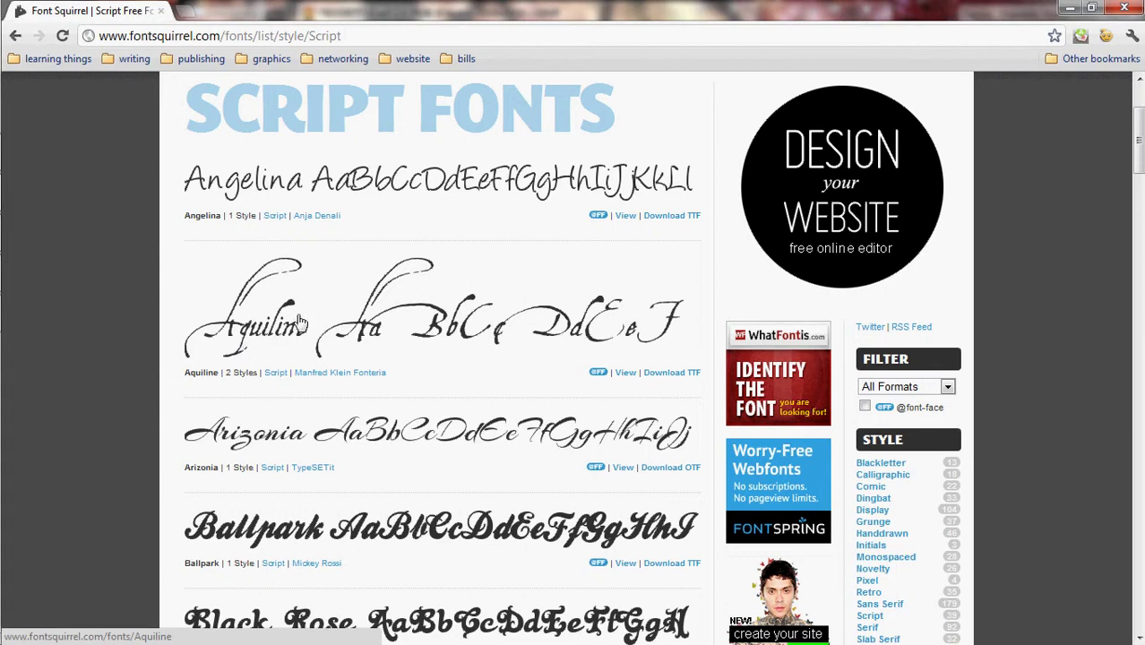
scroll(322, 325, down, 1)
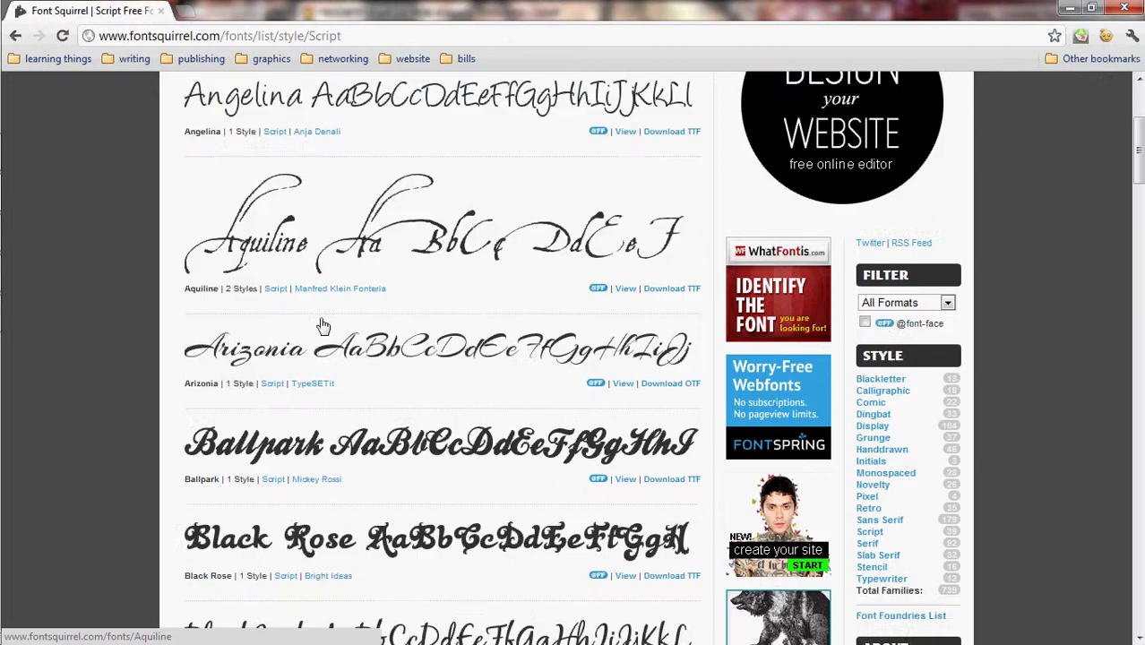
scroll(322, 325, down, 2)
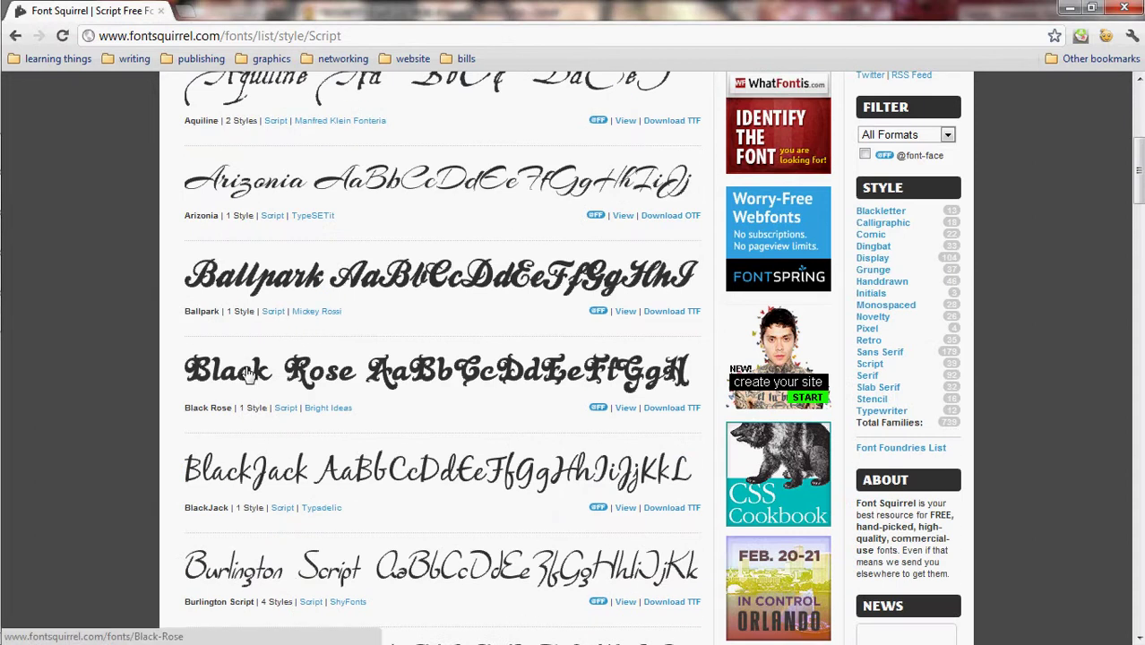
Download the Black Rose TTF font and open Black-Rose.zip in 7-Zip.
click(687, 414)
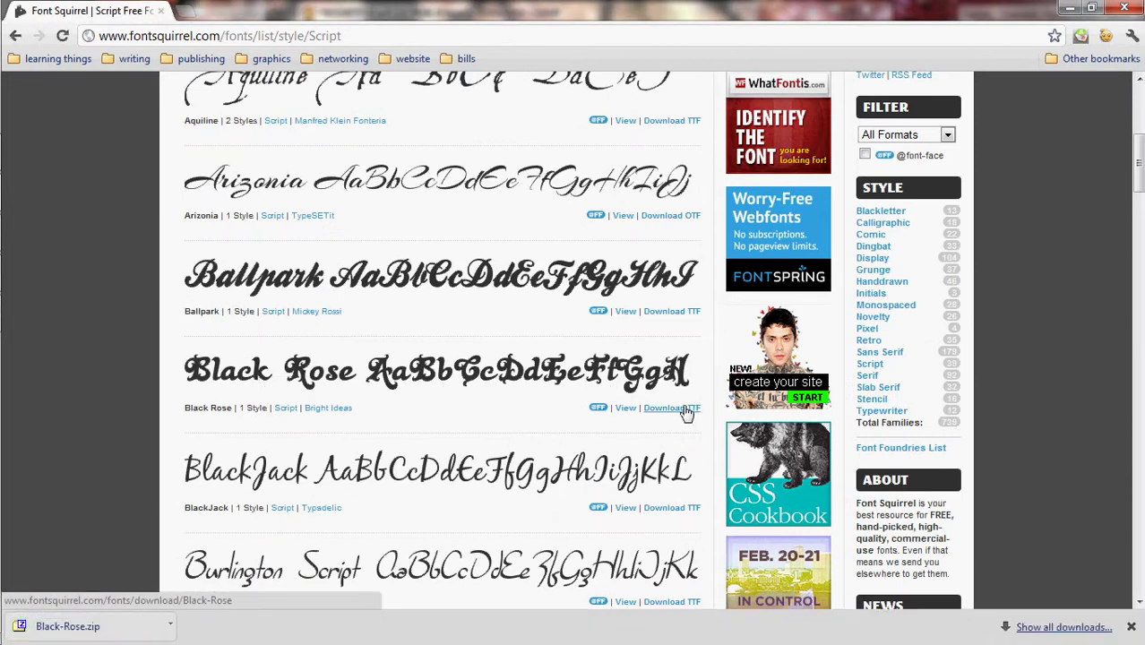
click(64, 630)
mouse_move(6, 268)
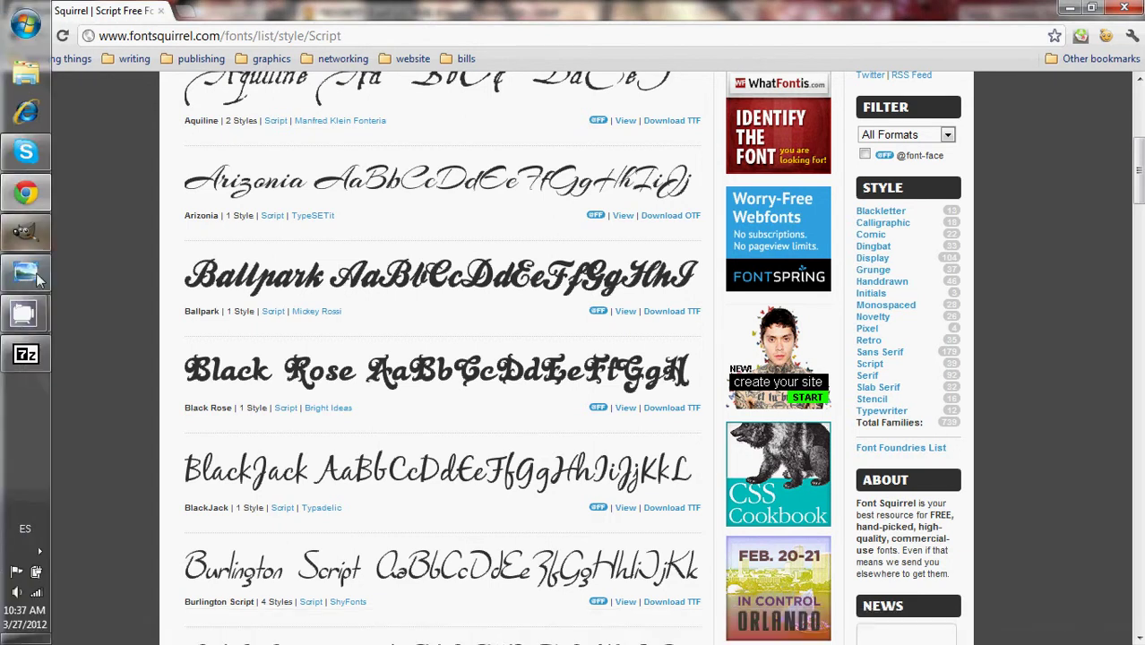
click(27, 353)
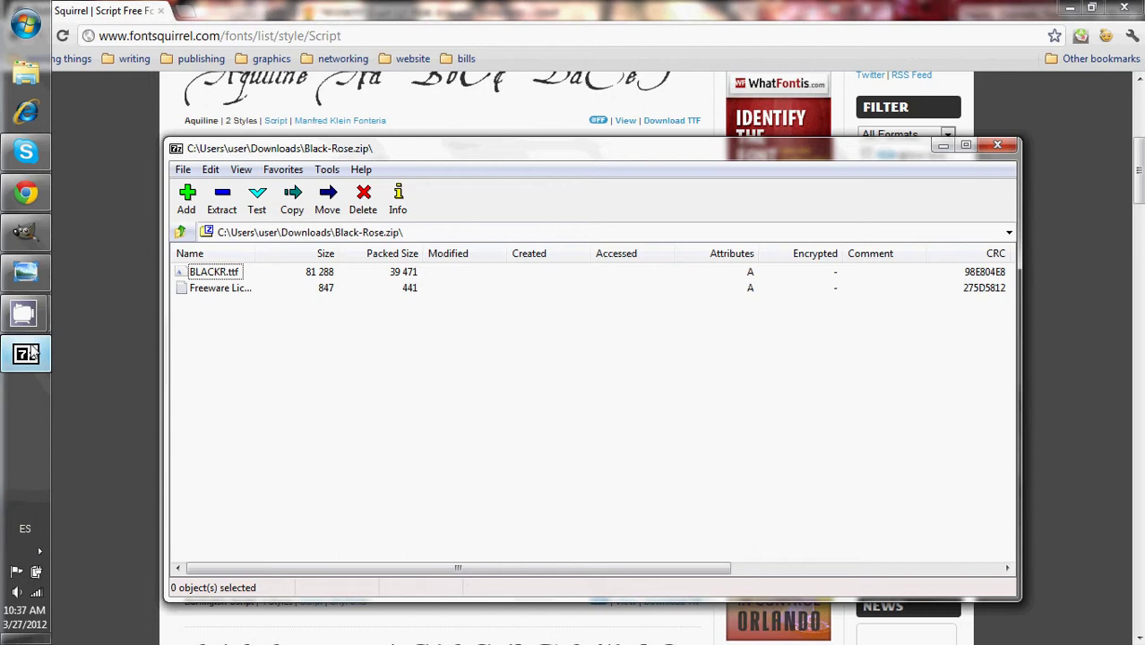
Install the font file BLACKR.ttf from the archive and return to the book cover in GIMP.
click(220, 273)
double_click(220, 273)
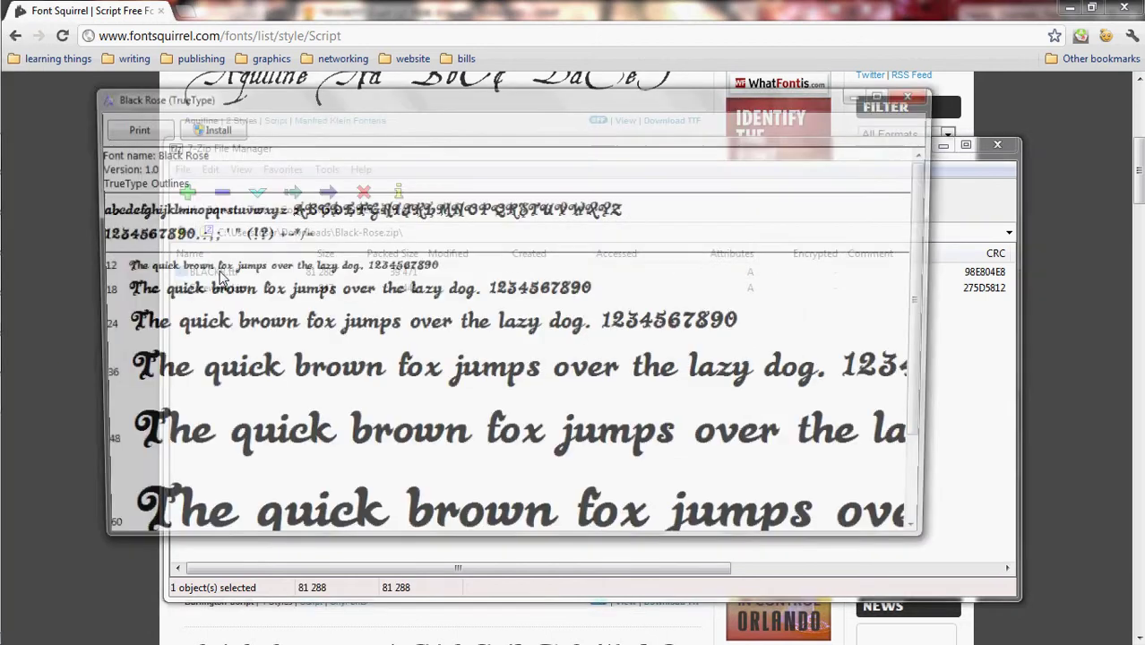
click(205, 131)
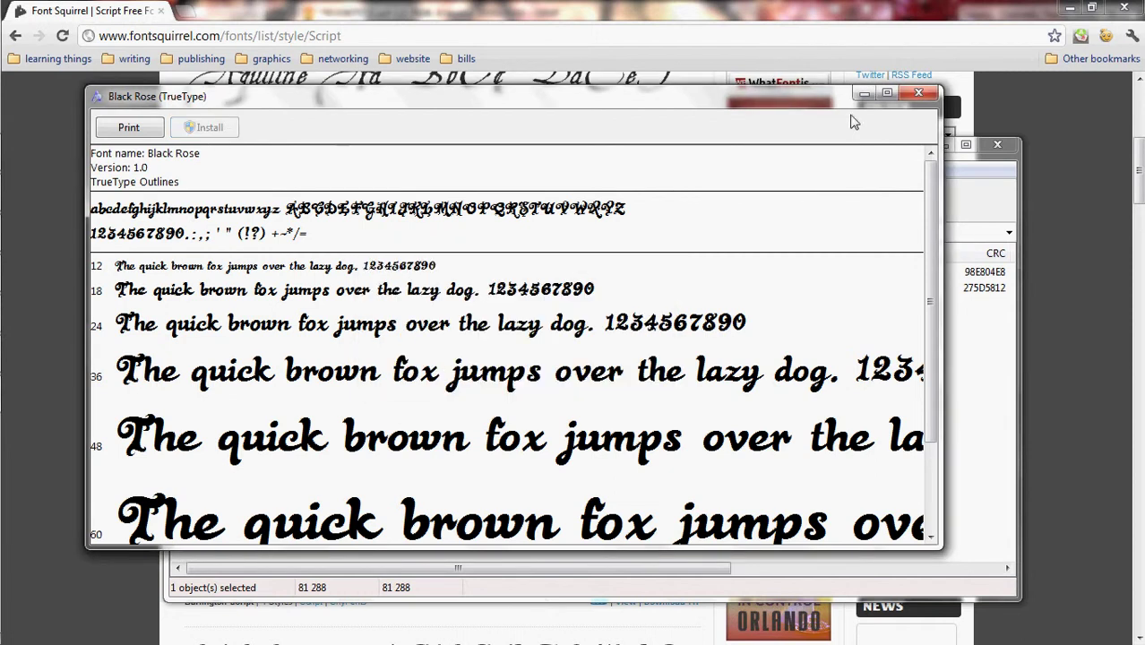
click(928, 89)
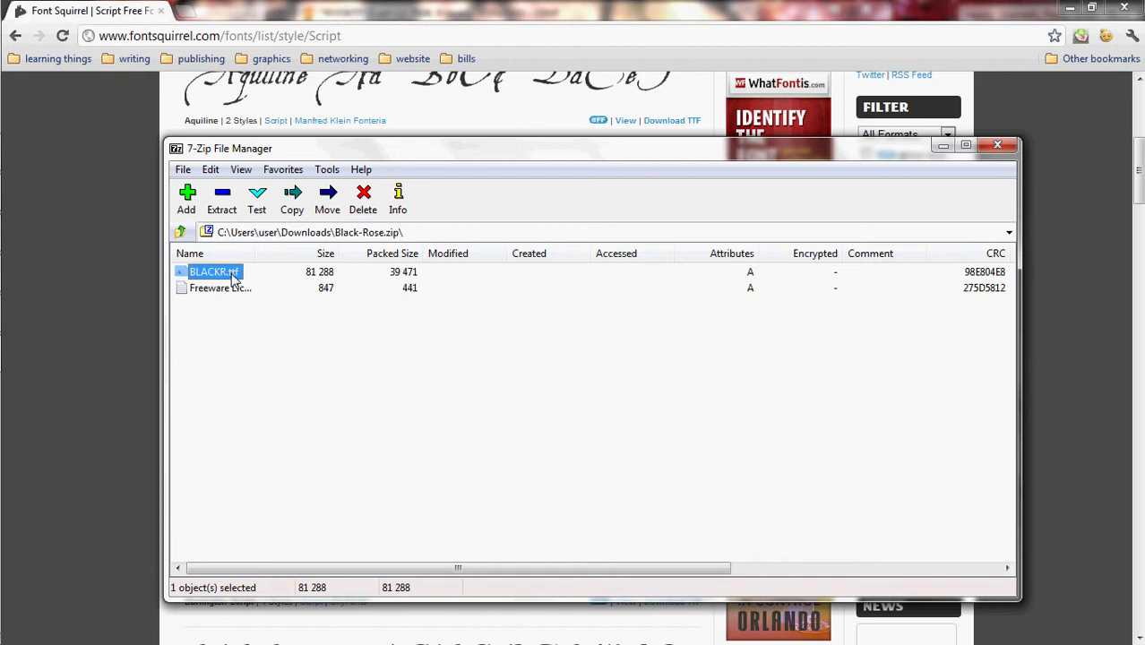
click(995, 141)
click(1069, 7)
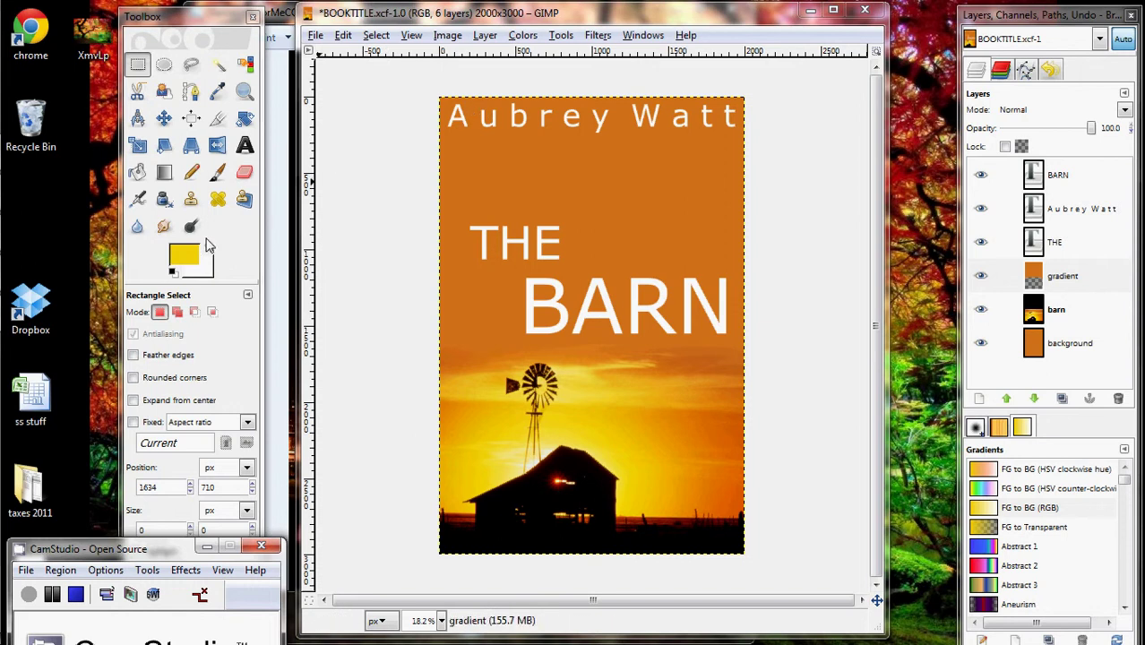
Activate the Text tool and look through the list of available fonts without choosing one.
click(244, 145)
click(158, 317)
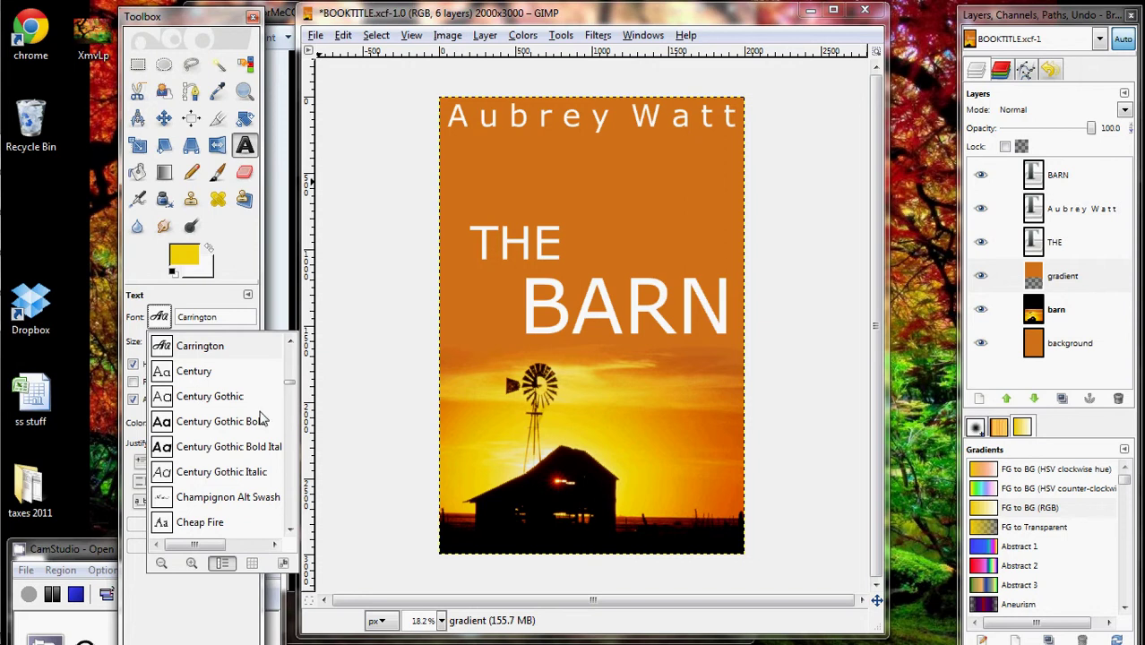
drag(290, 383, 289, 446)
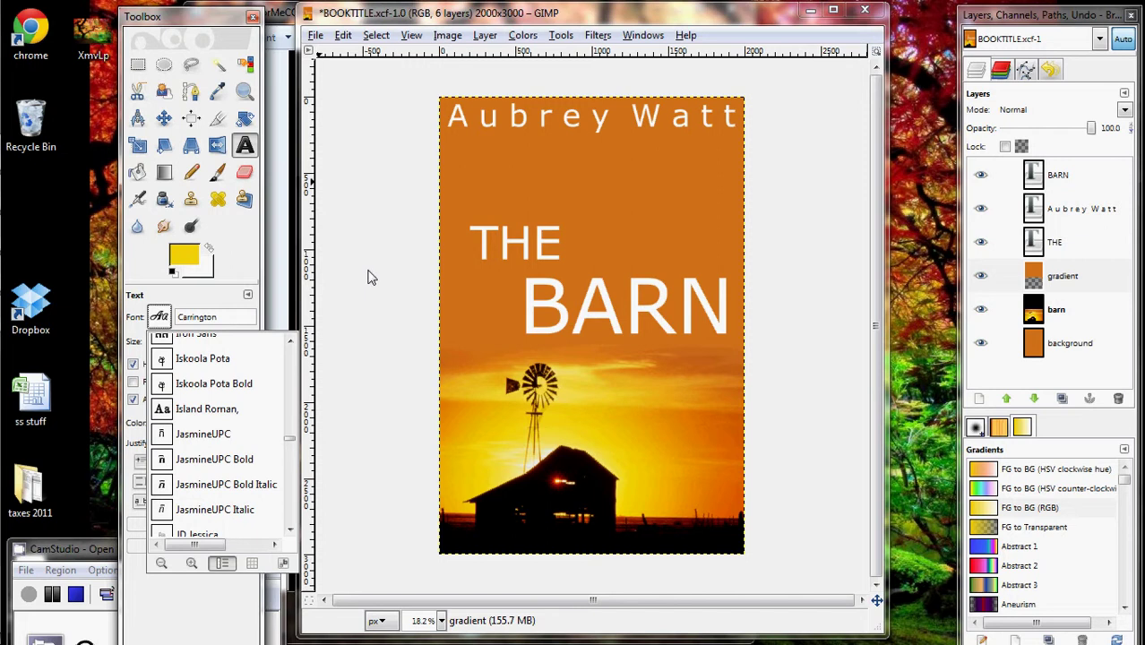
click(577, 22)
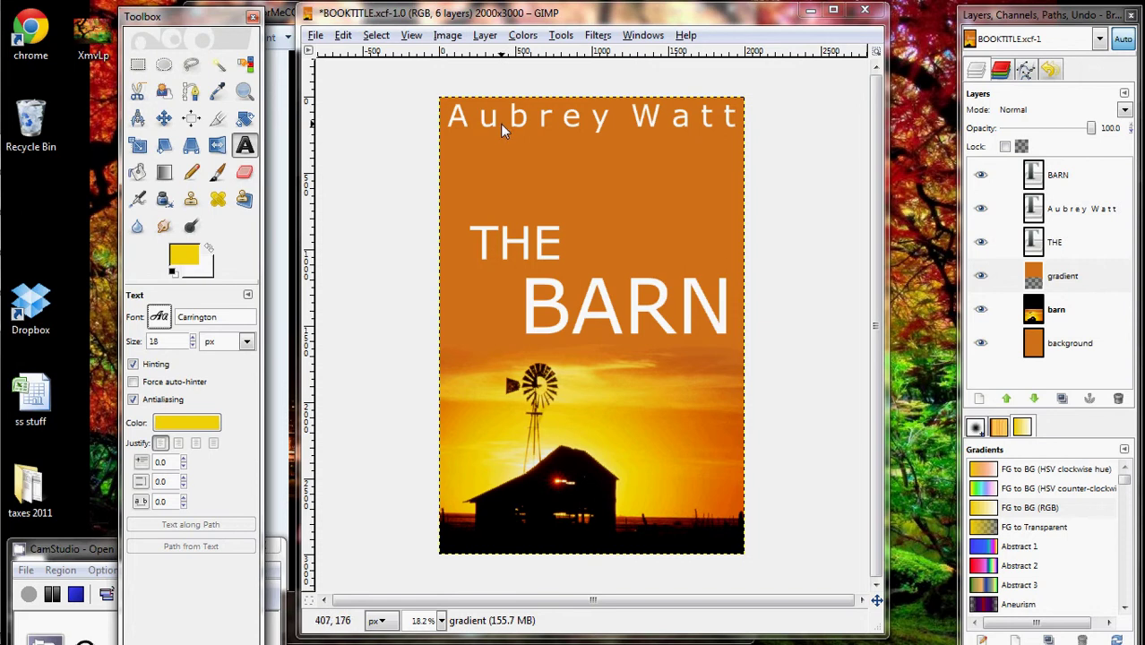
Duplicate the three text layers of the cover: THE, the author name and BARN.
right_click(1054, 248)
click(1084, 239)
click(1086, 209)
click(1080, 175)
click(1079, 209)
right_click(1068, 244)
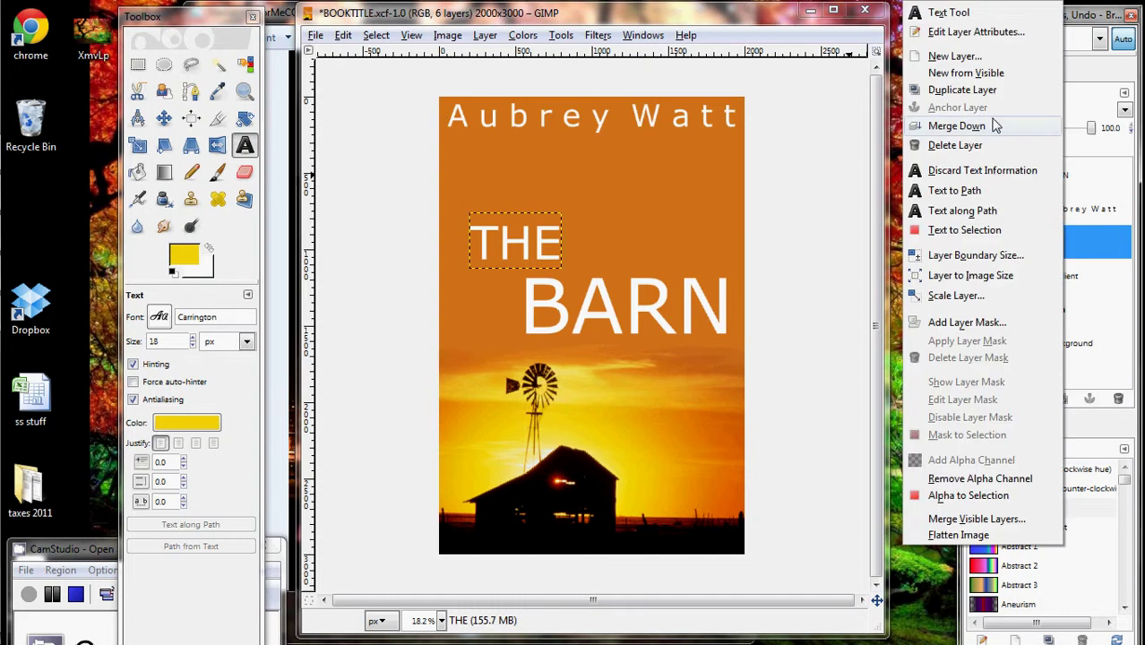
click(963, 89)
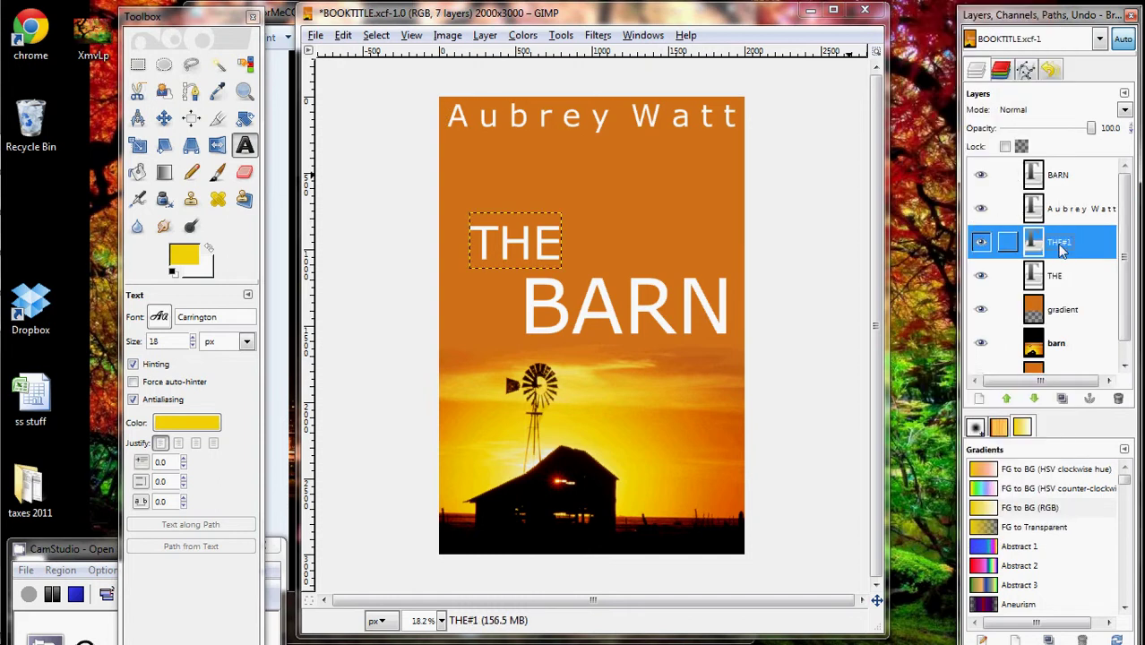
right_click(1075, 209)
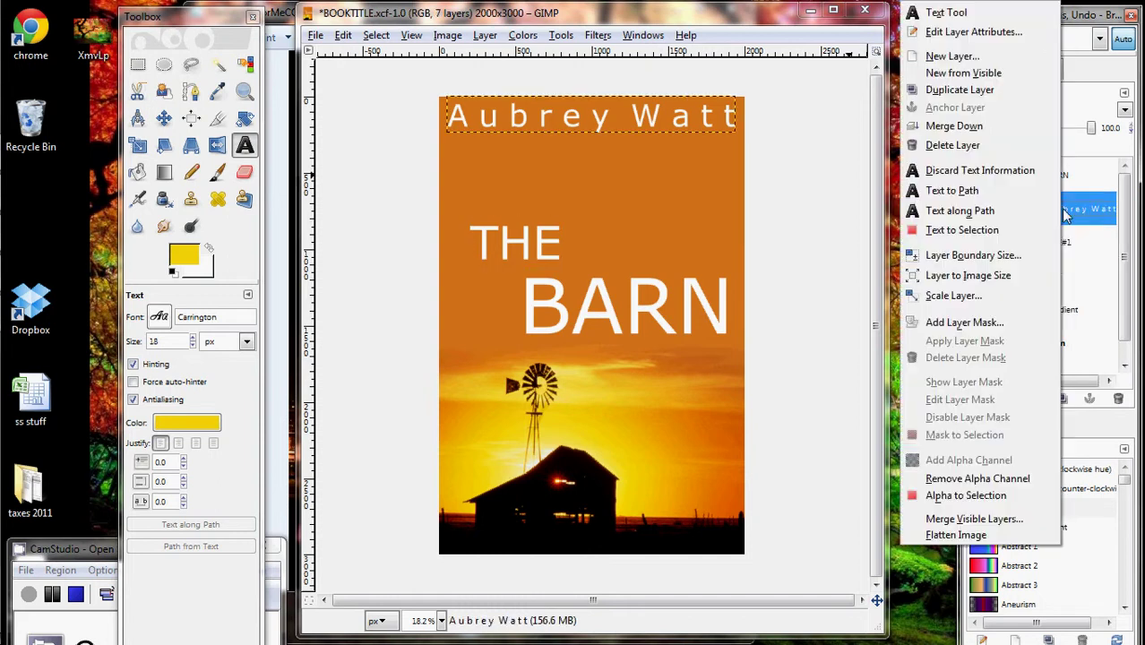
click(963, 89)
right_click(1062, 177)
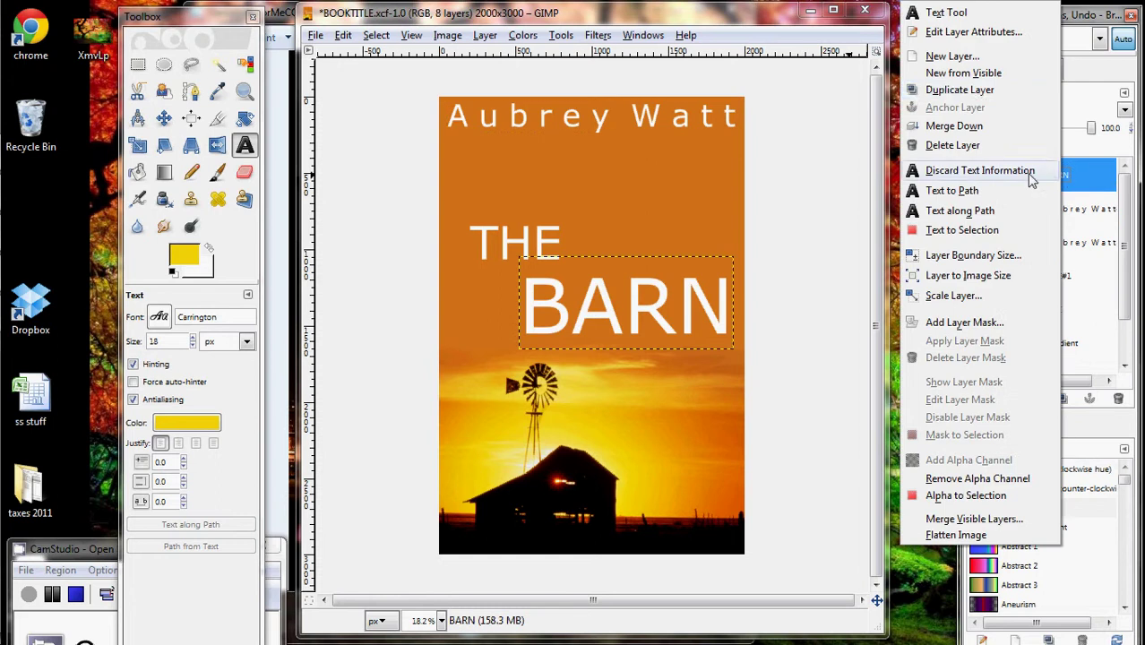
click(979, 95)
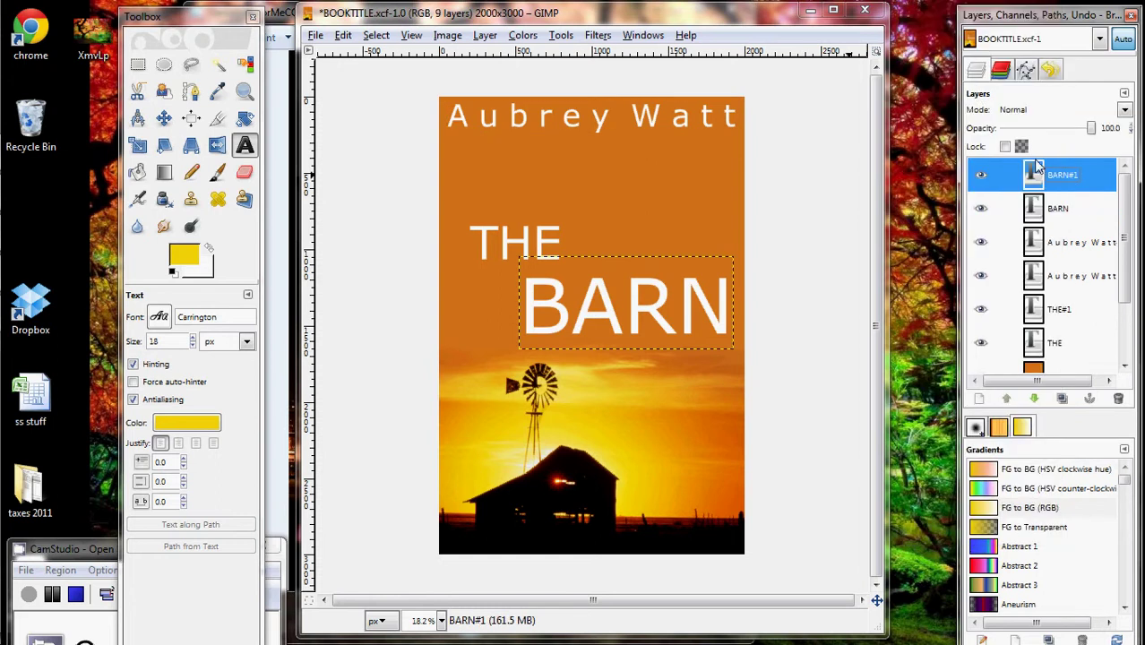
Raise the author-name and THE copies in the layer stack so all three copies sit above the original text layers.
click(1060, 251)
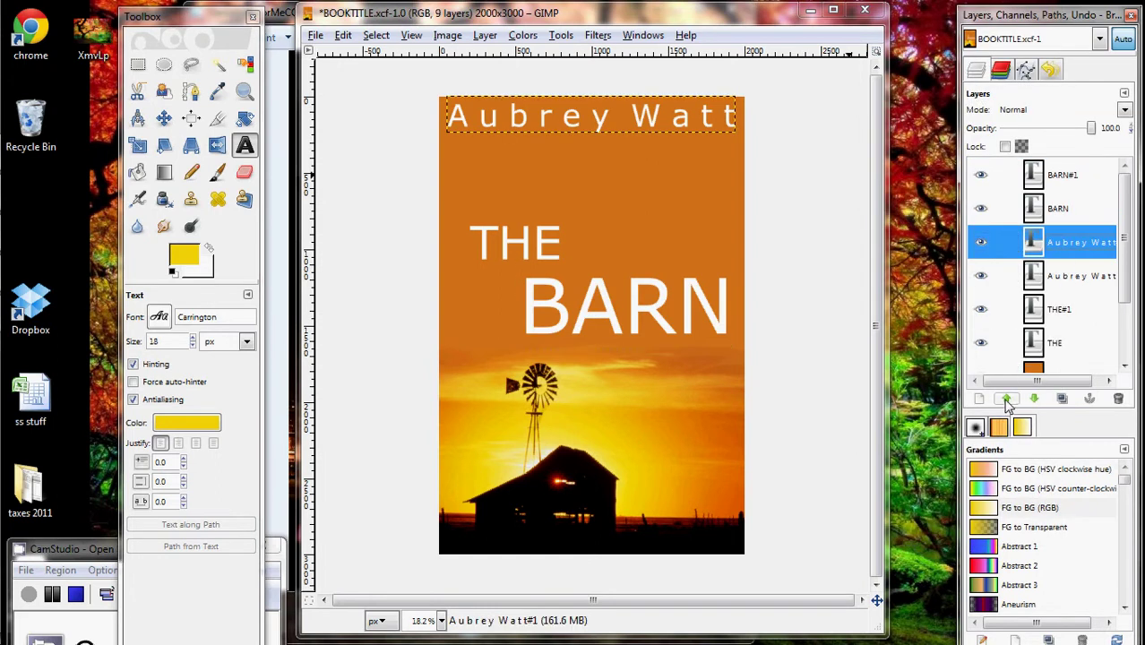
click(1006, 398)
click(1061, 311)
click(1006, 400)
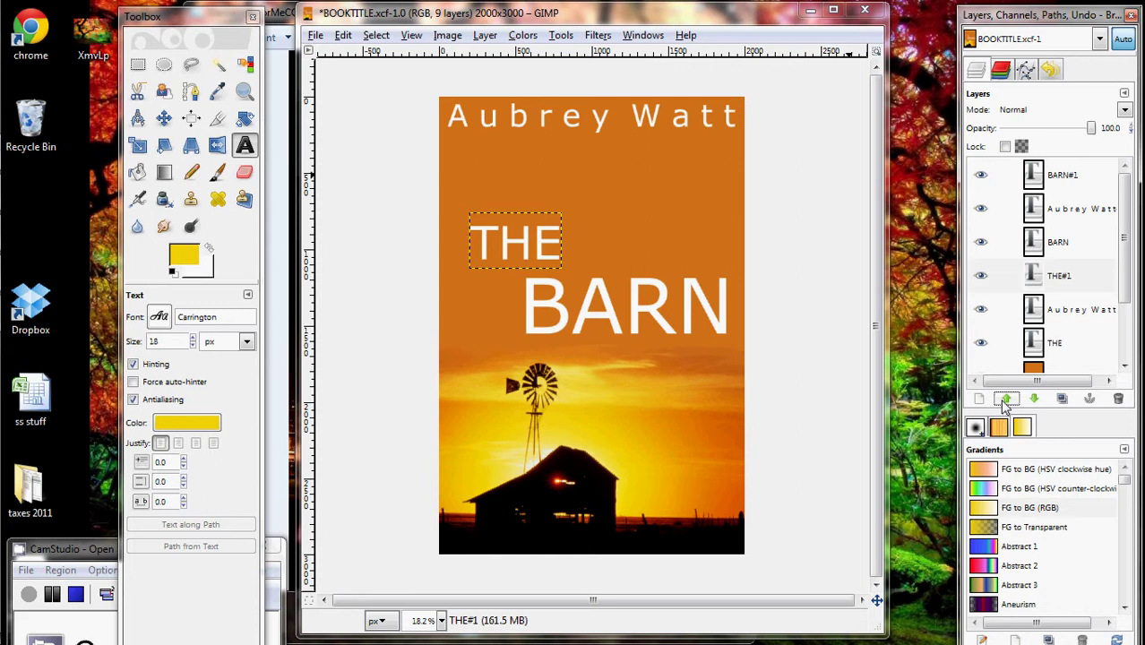
click(1006, 400)
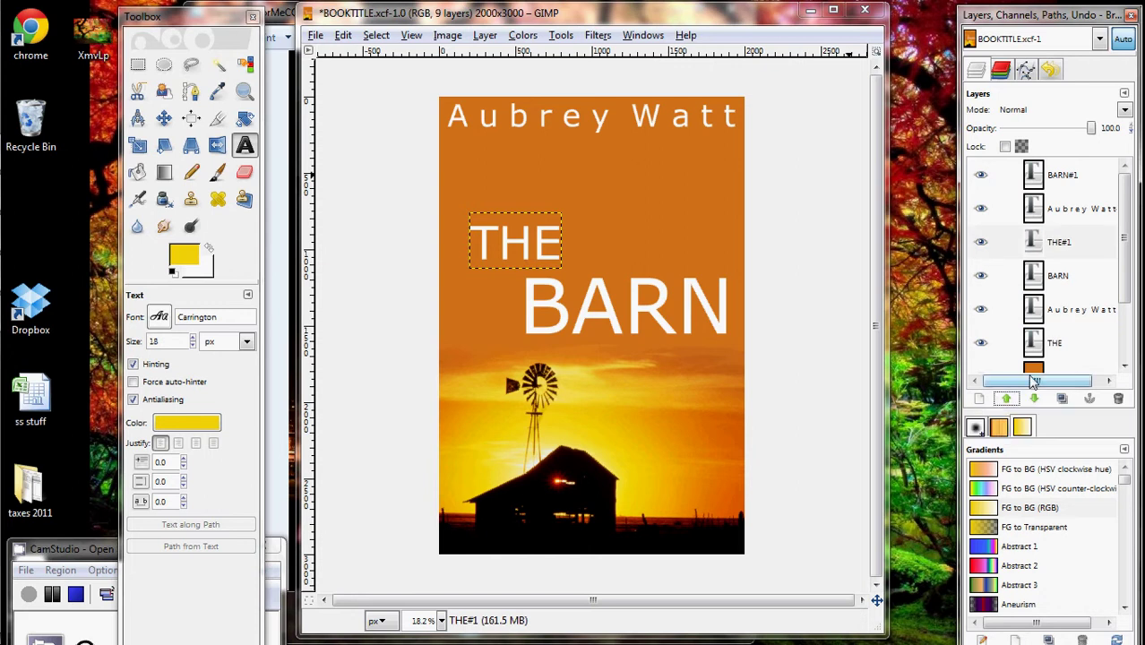
Merge the BARN, author-name and THE copies at the top of the layer stack into a single layer.
drag(961, 215, 916, 215)
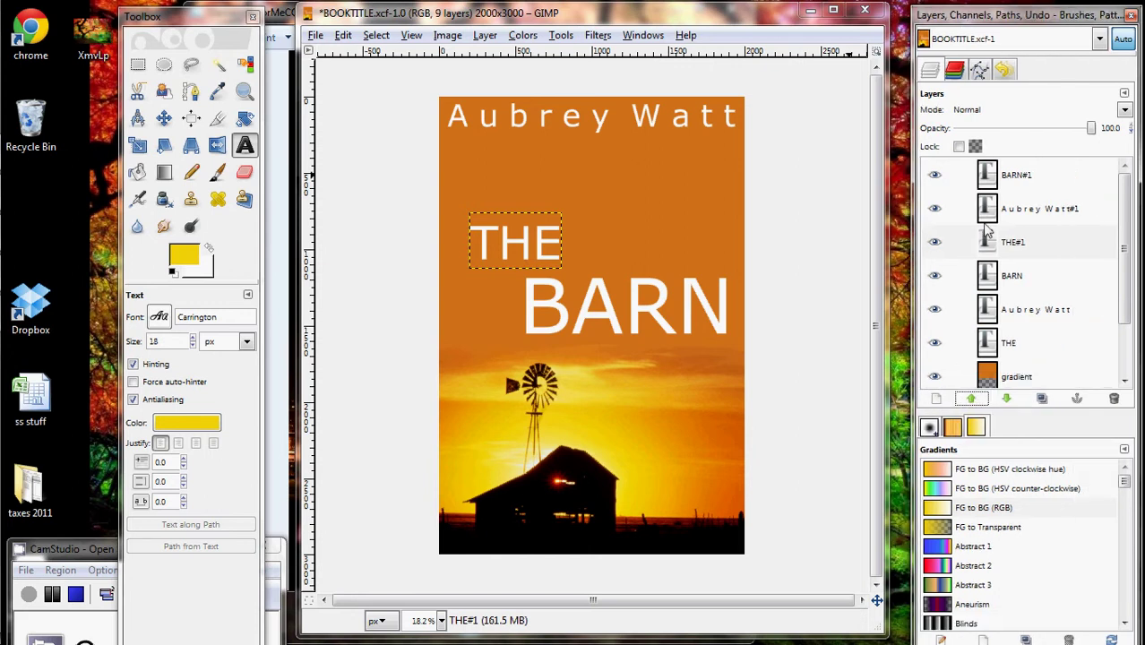
right_click(1010, 177)
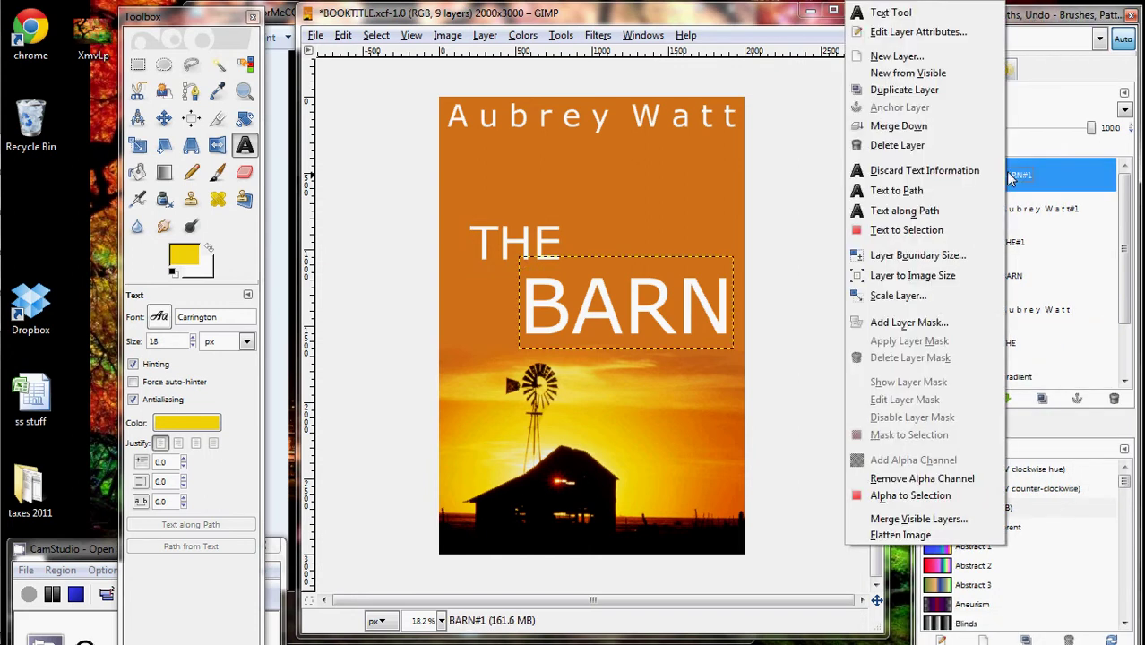
click(899, 126)
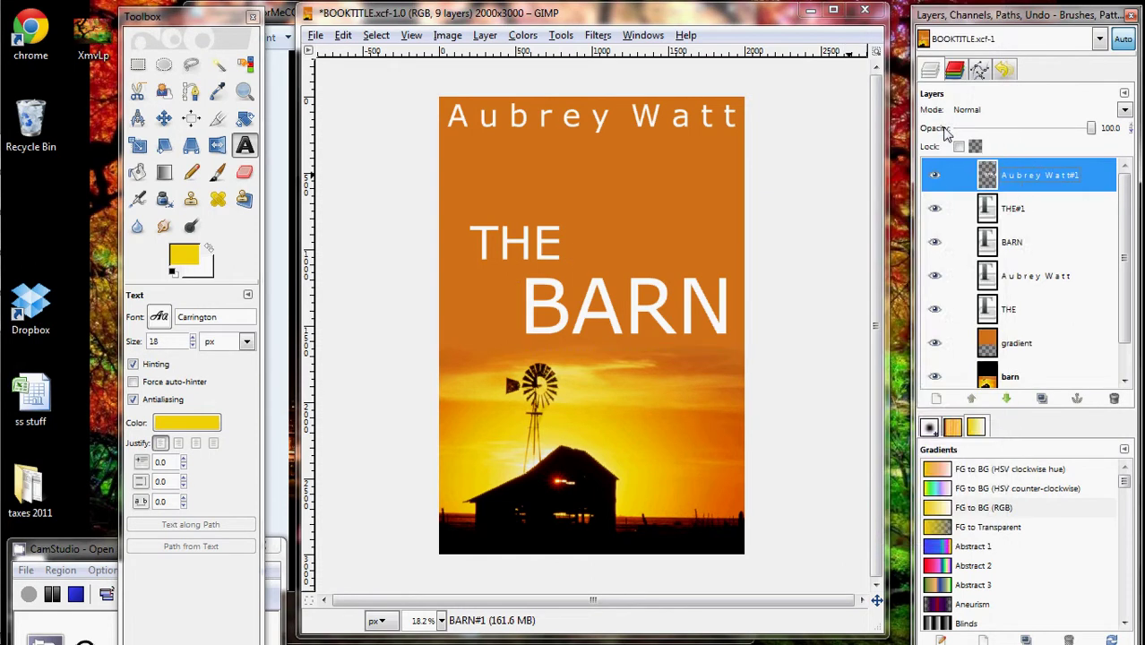
right_click(1025, 188)
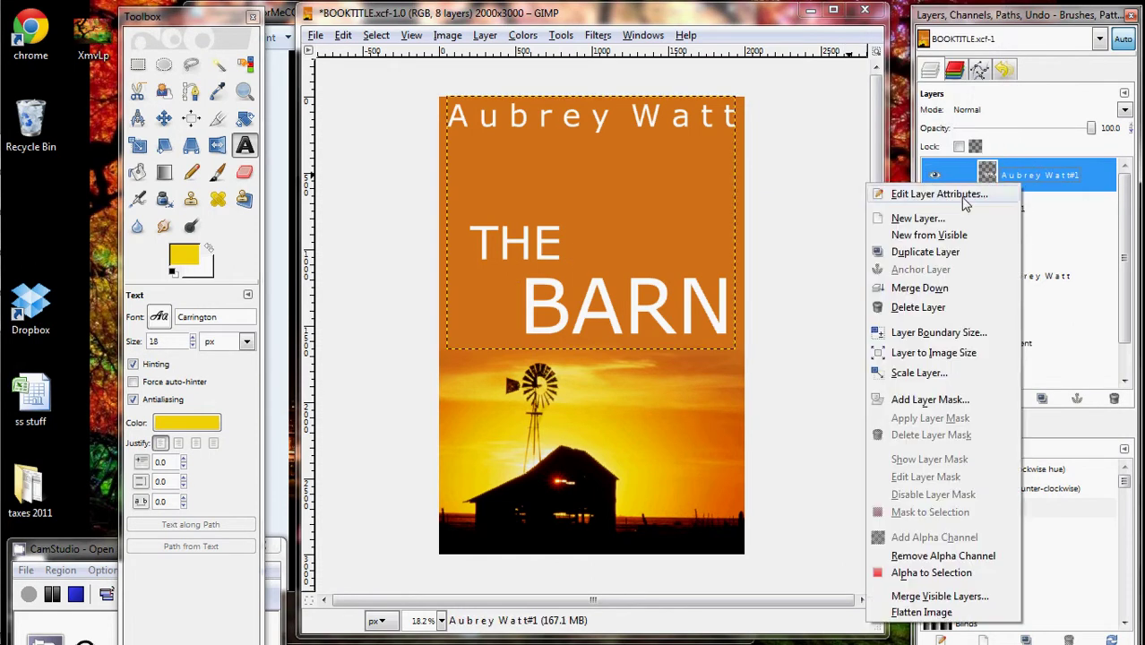
click(941, 288)
Rename the merged lettering layer as text.
double_click(1014, 177)
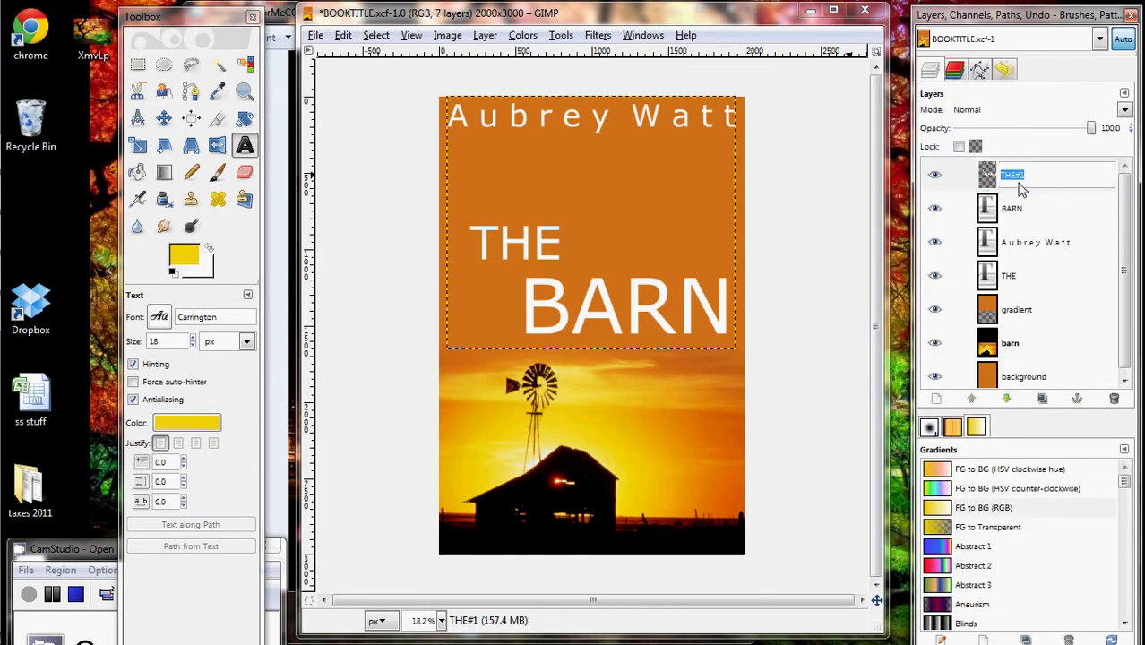
text(text)
key(Return)
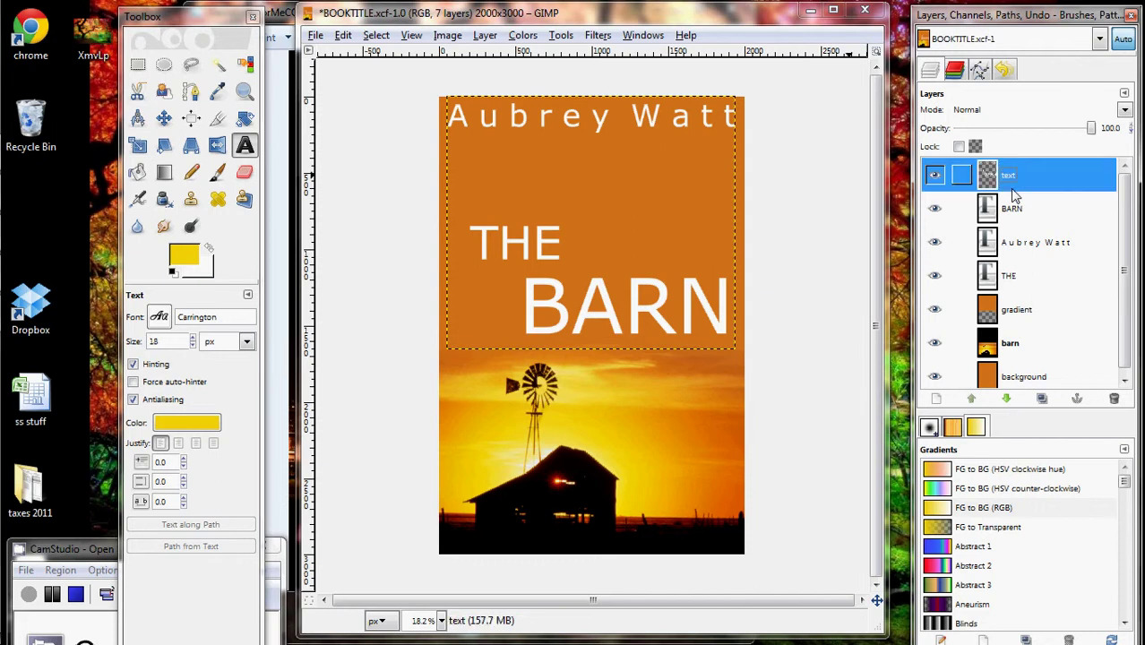
Hide the original BARN, author-name and THE layers, and check the text layer by toggling its visibility.
click(934, 242)
click(934, 276)
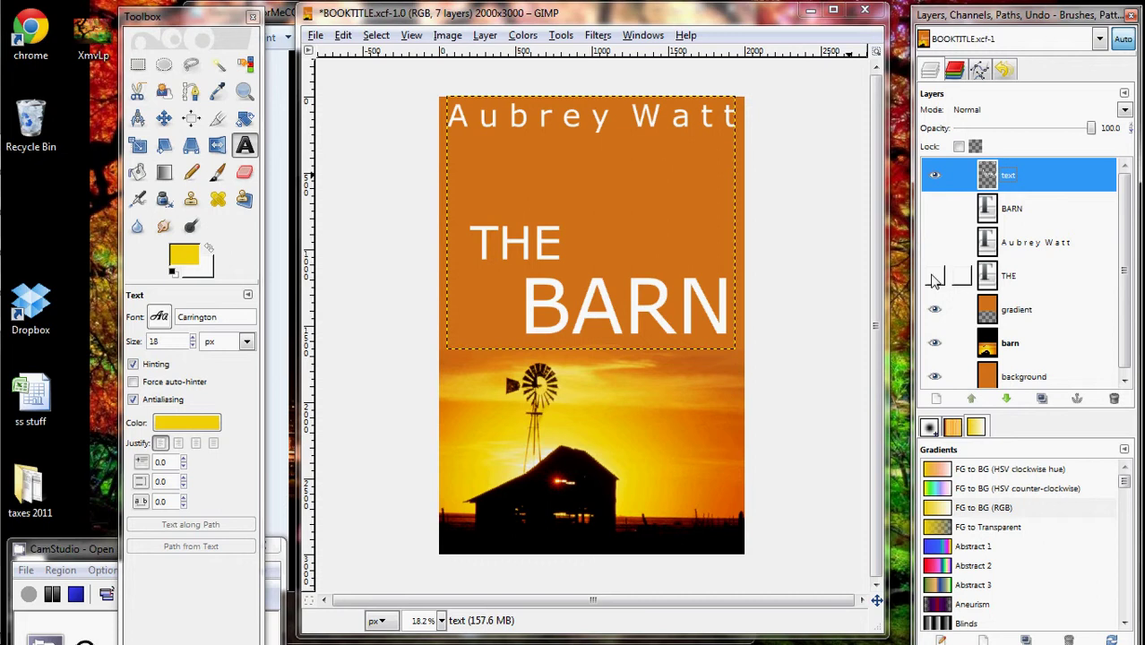
click(934, 176)
click(934, 176)
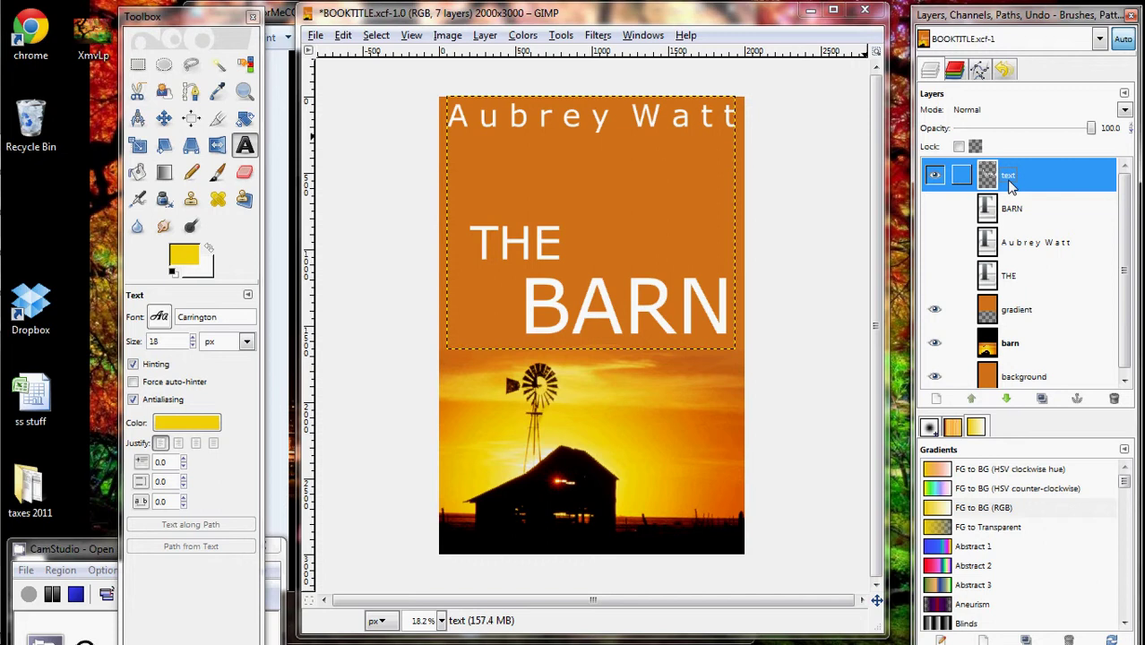
Select all the white lettering on the text layer with Select by Color.
click(376, 36)
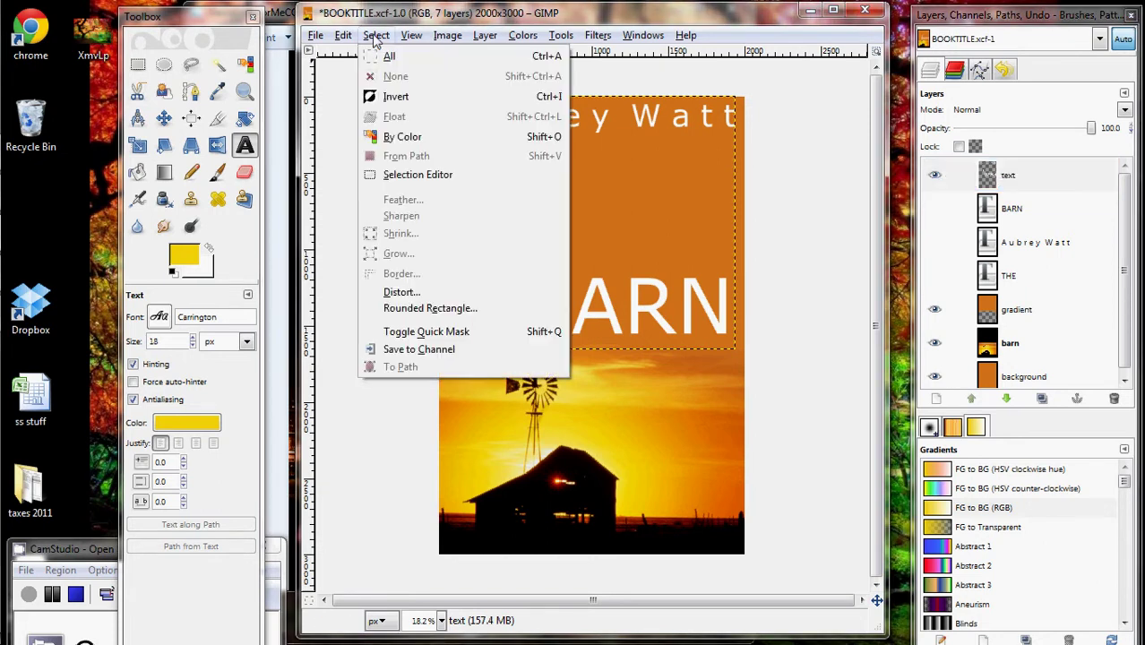
click(402, 136)
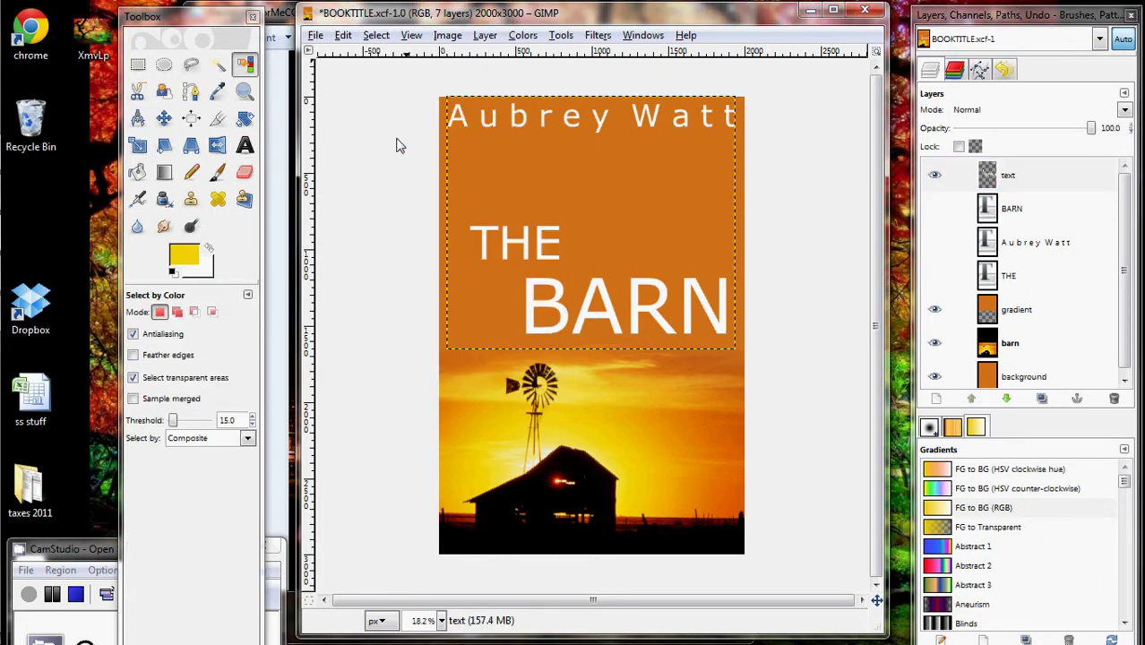
click(558, 300)
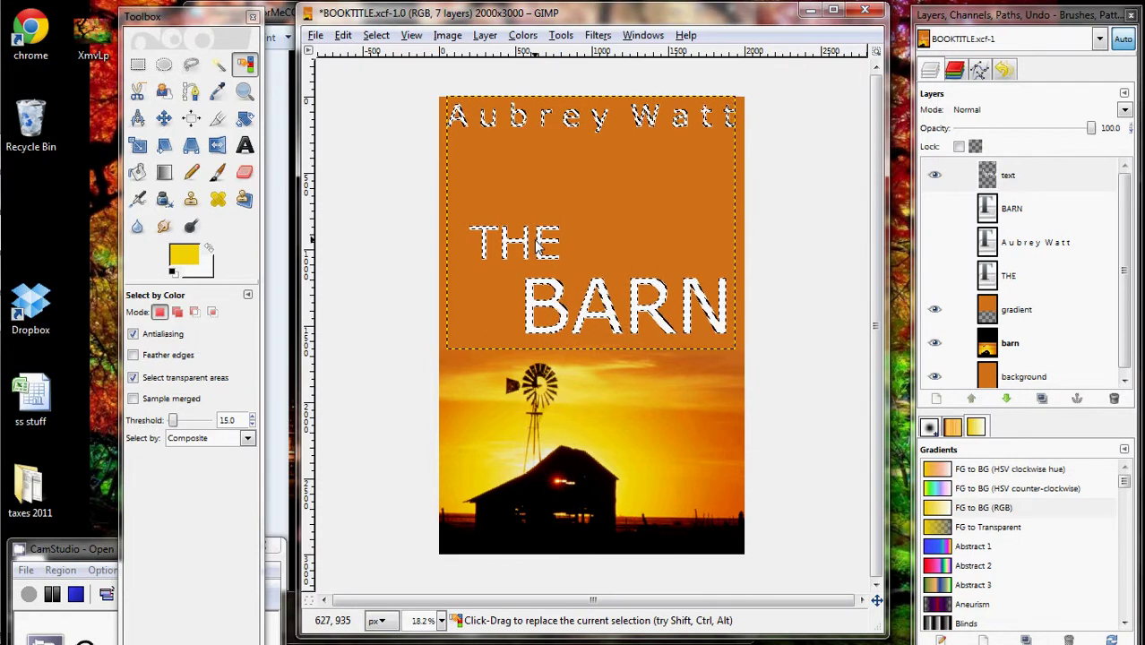
Create a new transparent layer named outline at 2000 x 3000 px.
click(485, 35)
click(499, 59)
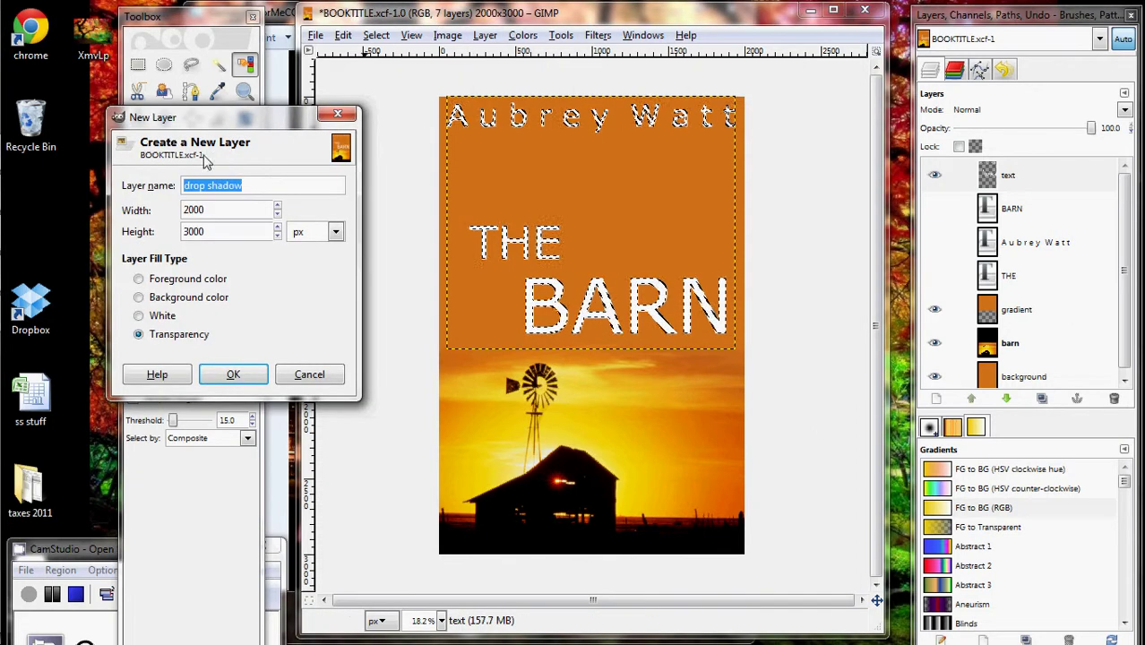
text(outline)
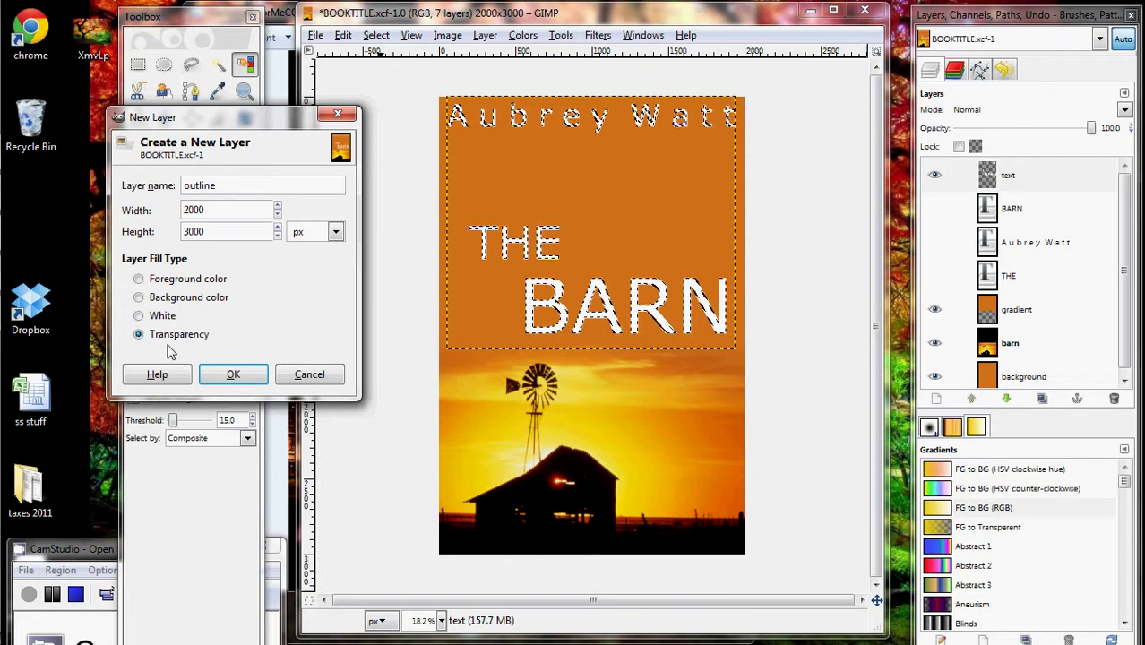
click(232, 375)
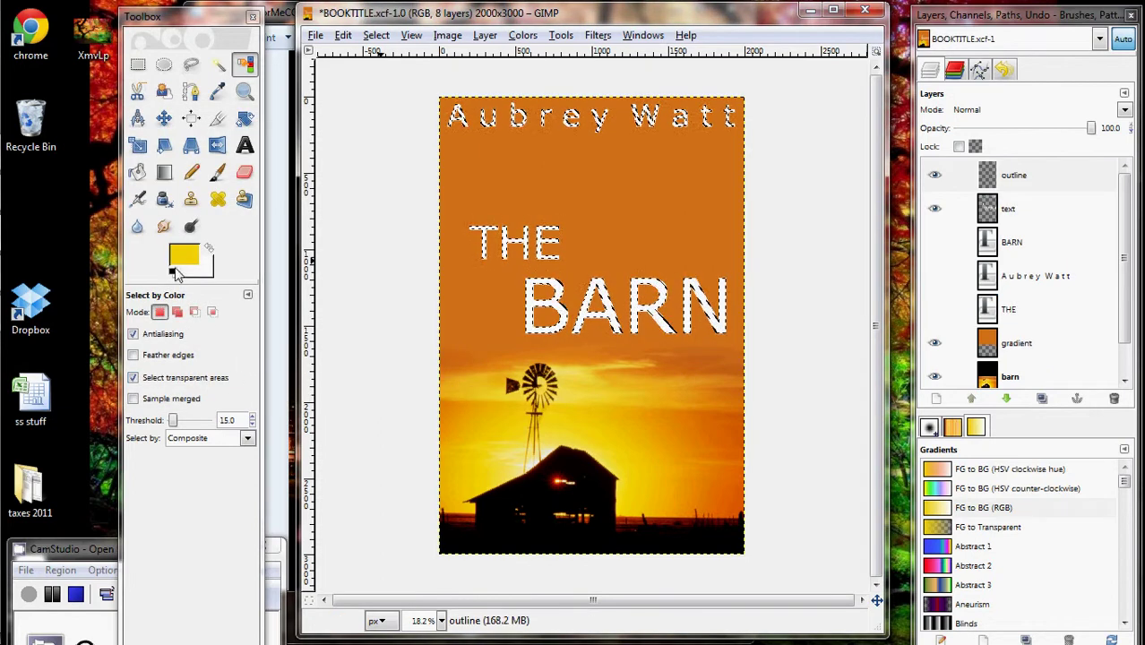
Set up the Paintbrush with a black foreground color and the Circle (13) brush at scale 1.09.
click(218, 174)
click(201, 253)
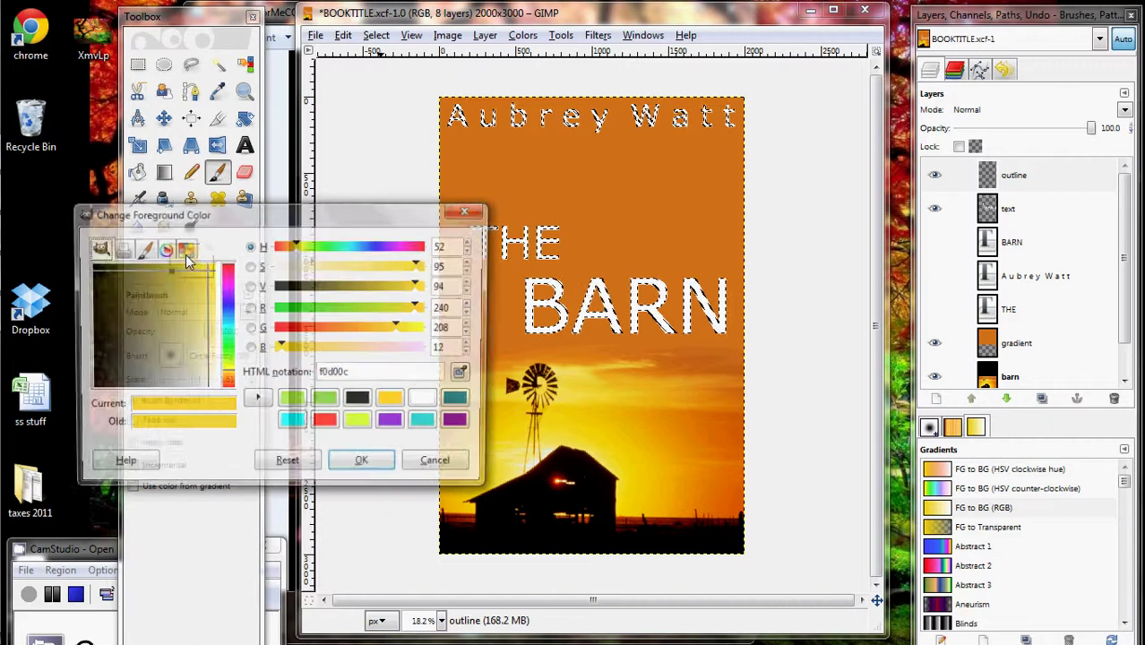
click(360, 396)
click(351, 466)
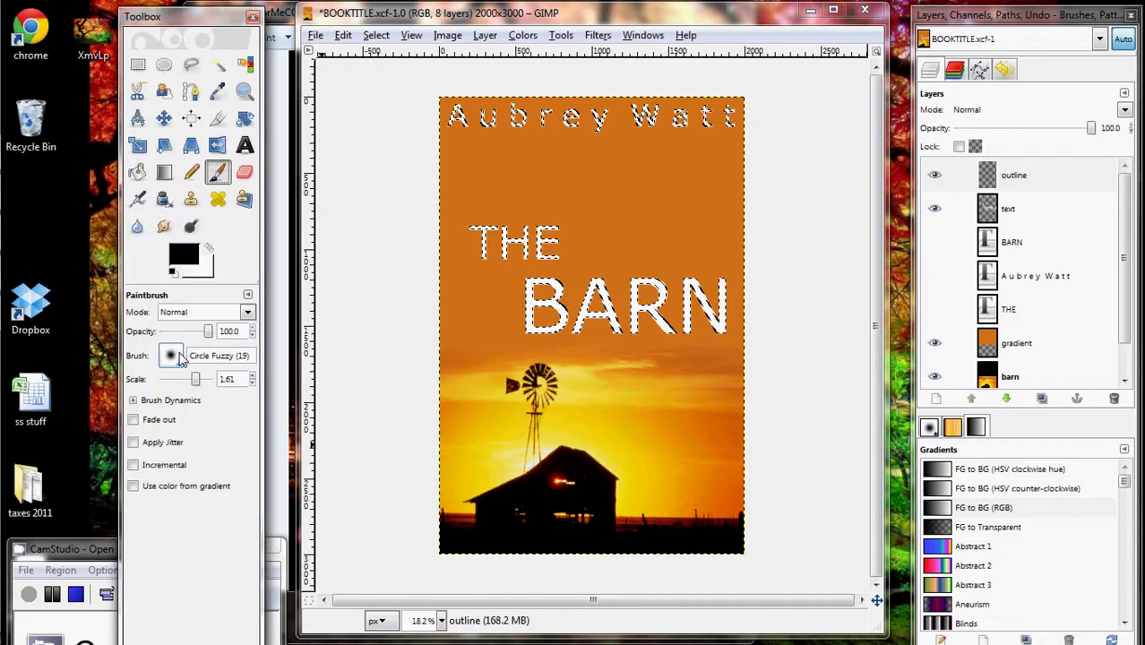
click(172, 355)
click(173, 426)
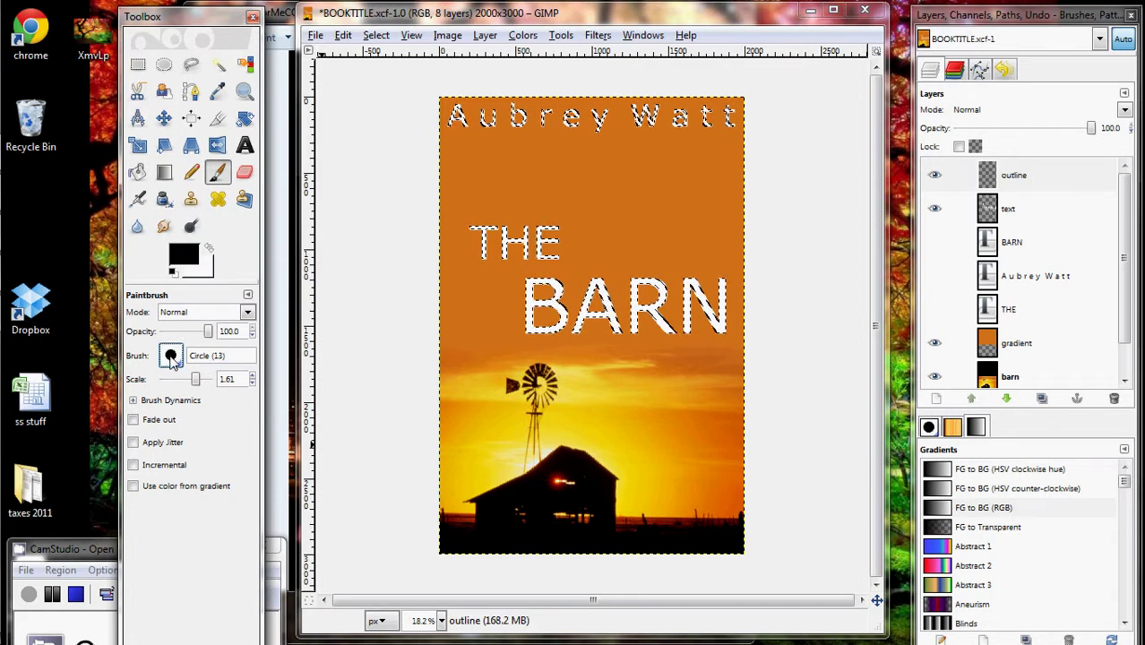
click(195, 379)
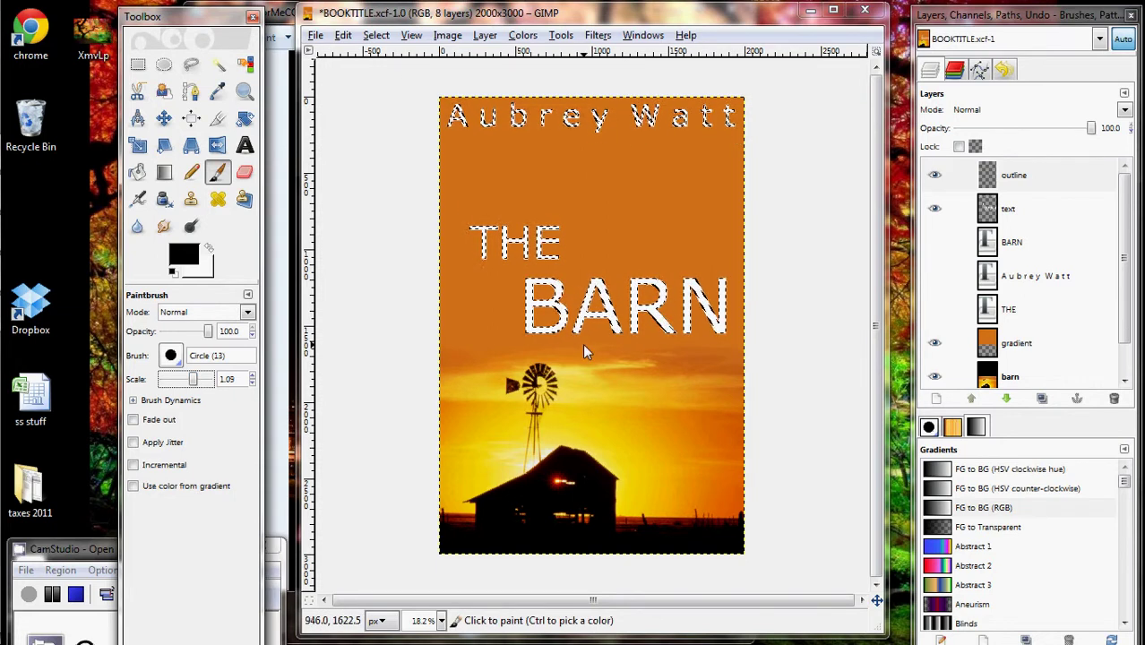
Stroke the lettering selection on the outline layer using the Paintbrush as the paint tool.
click(343, 36)
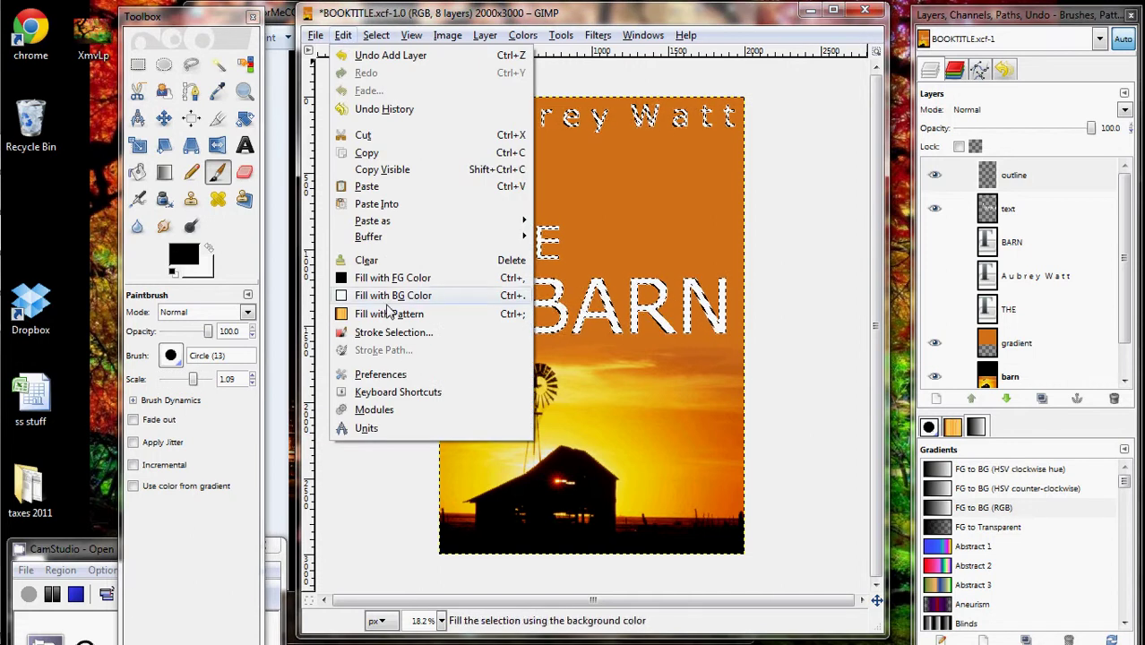
click(387, 334)
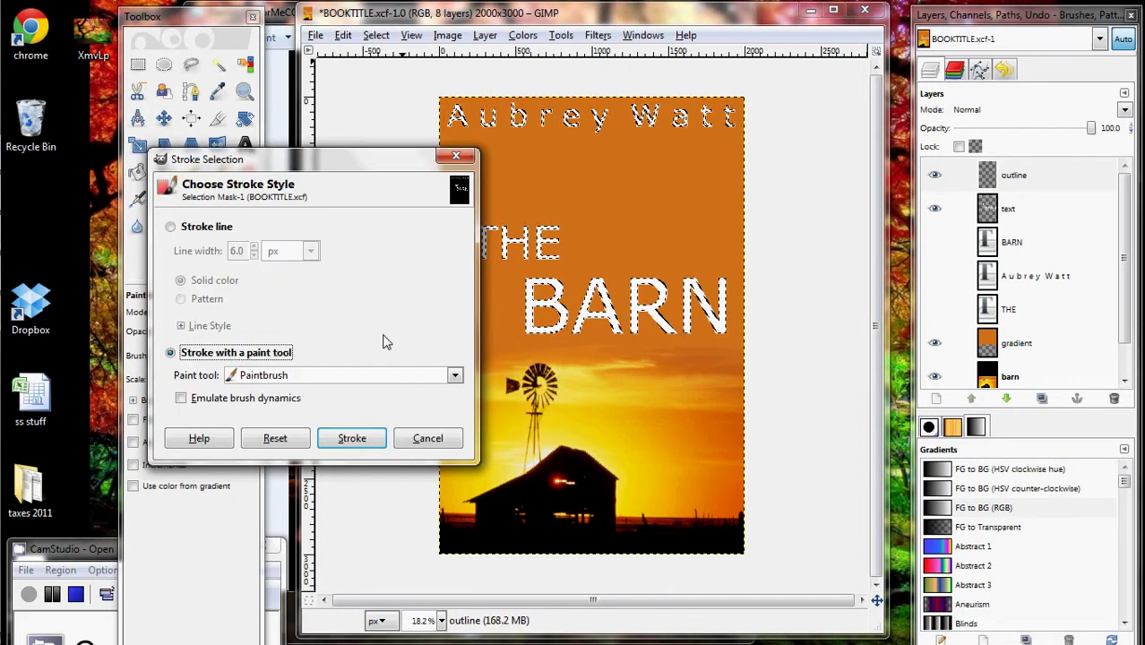
click(170, 227)
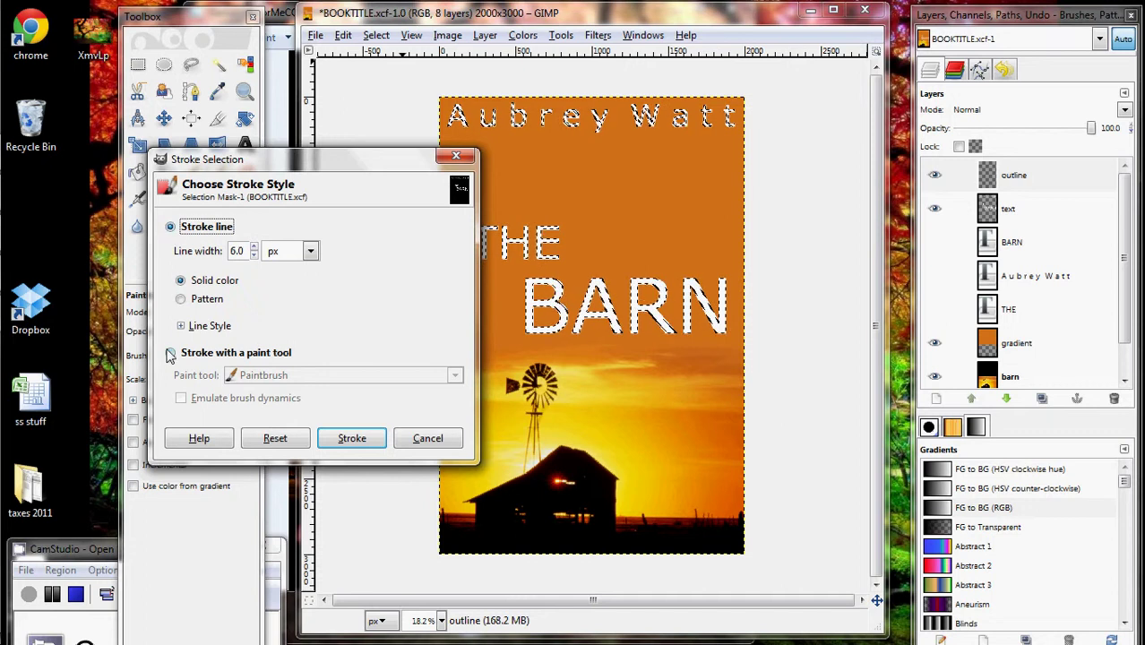
click(170, 353)
click(355, 441)
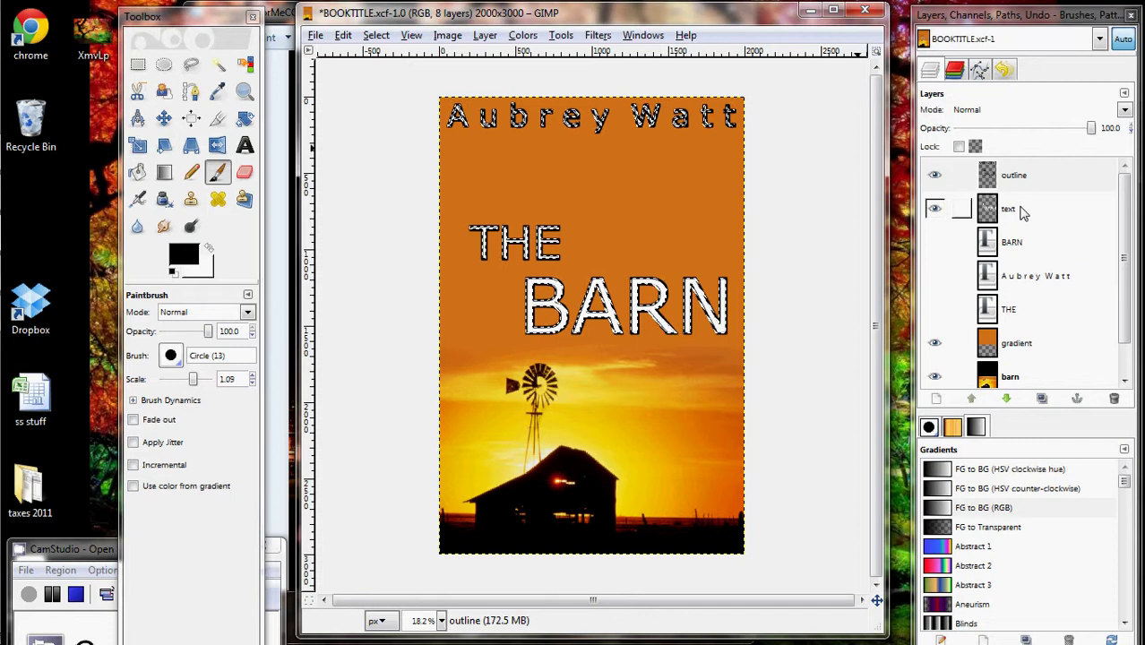
Clear the selection and raise the text layer above the outline layer.
click(137, 64)
click(486, 378)
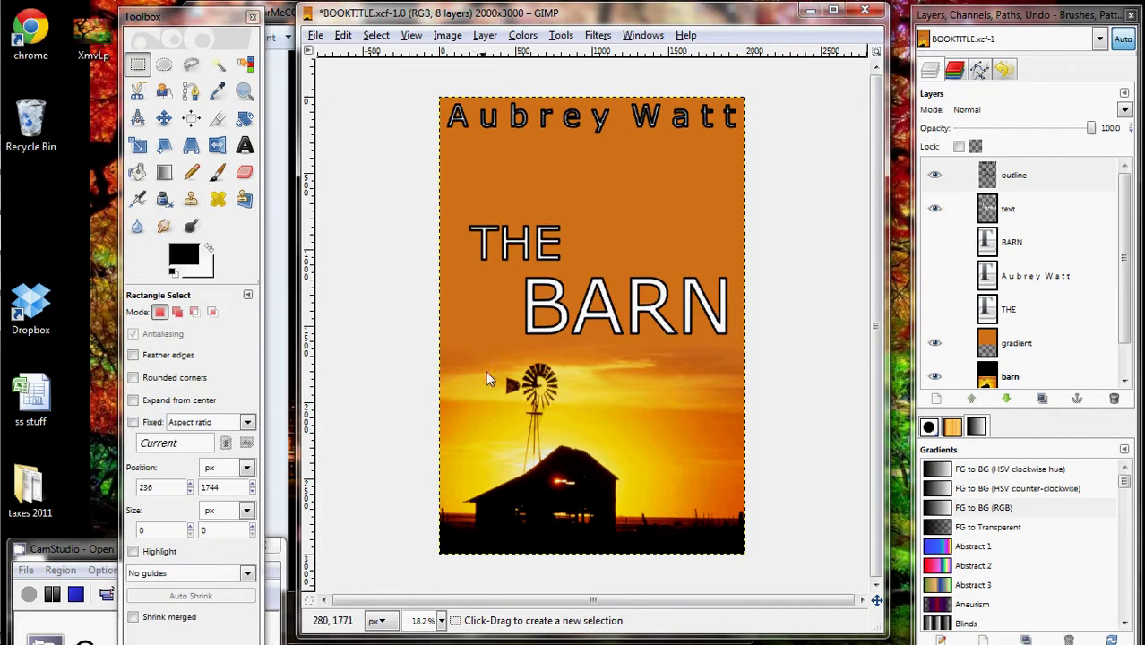
click(1020, 217)
click(974, 399)
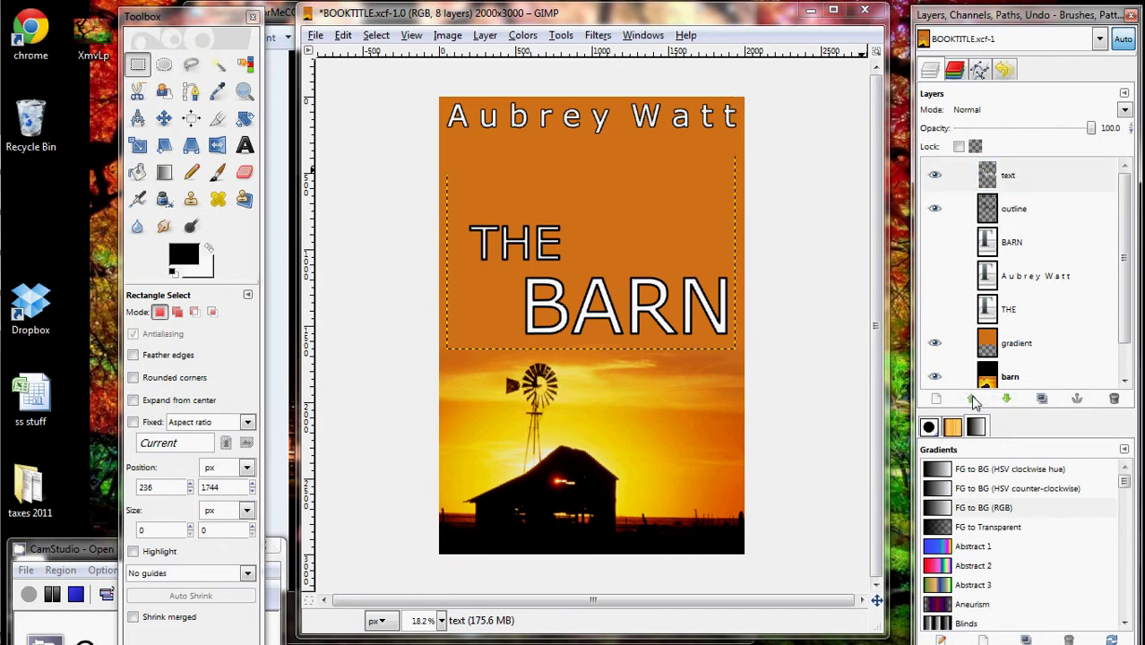
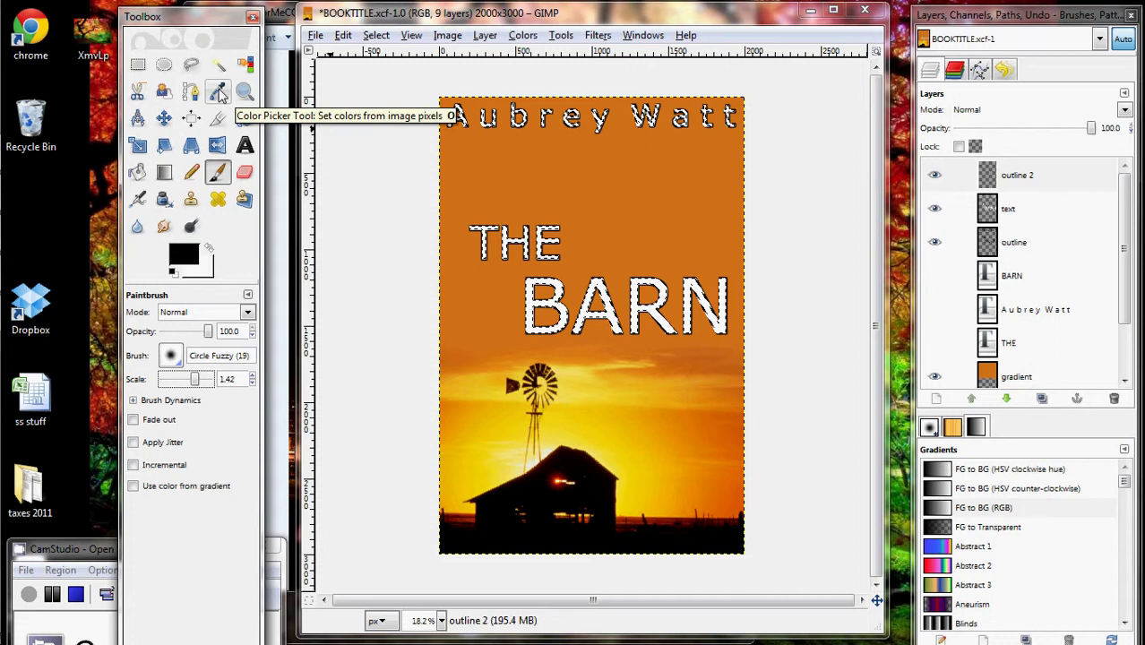
Pick a bright yellow from the sky around the windmill on the barn layer as the foreground color.
click(219, 94)
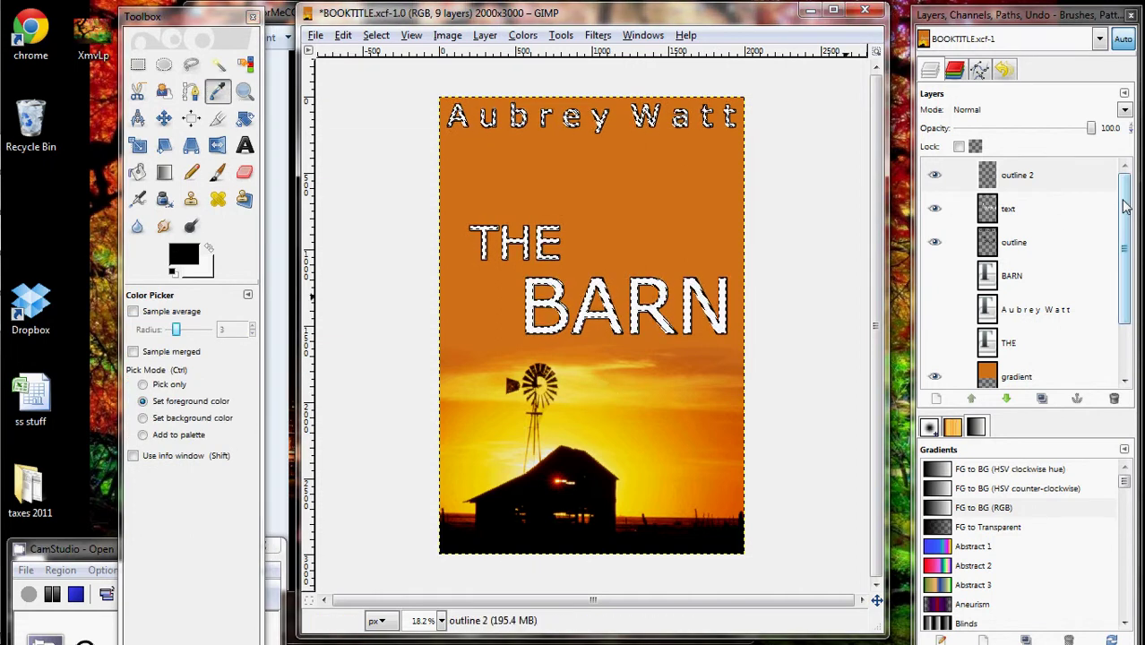
scroll(1126, 206, down, 3)
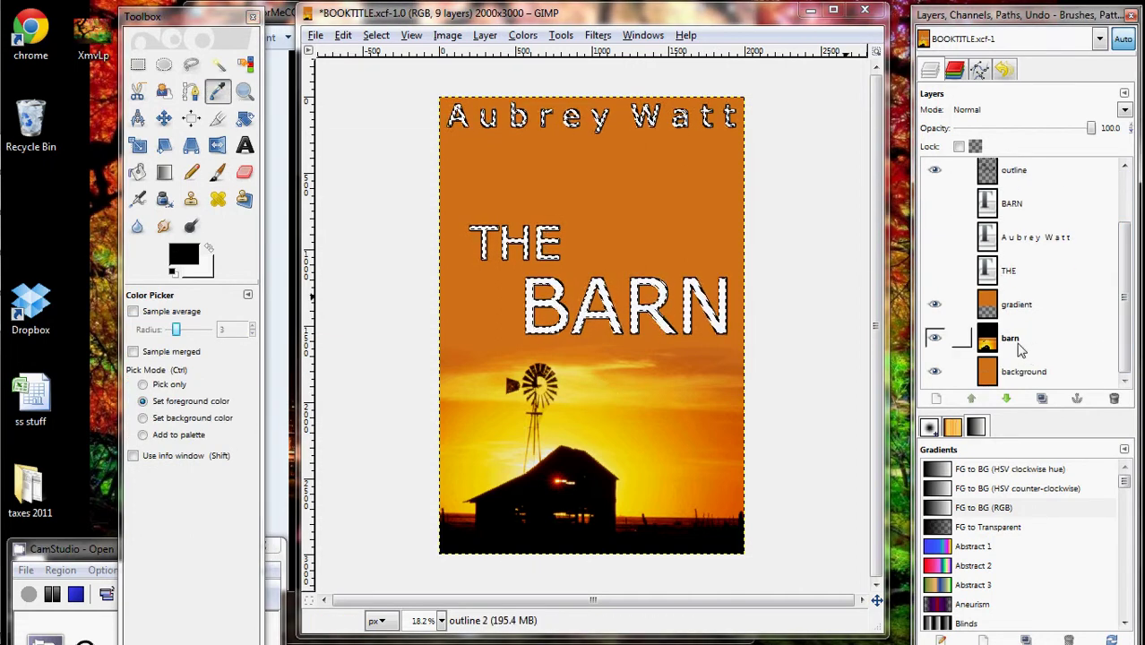
click(1010, 343)
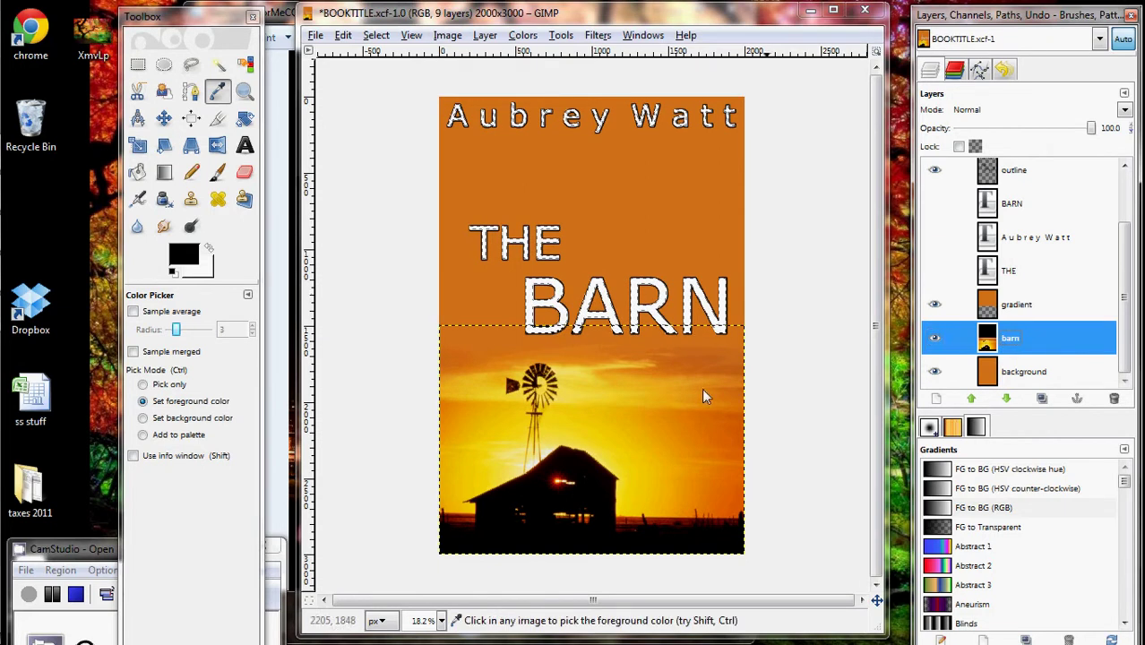
click(600, 419)
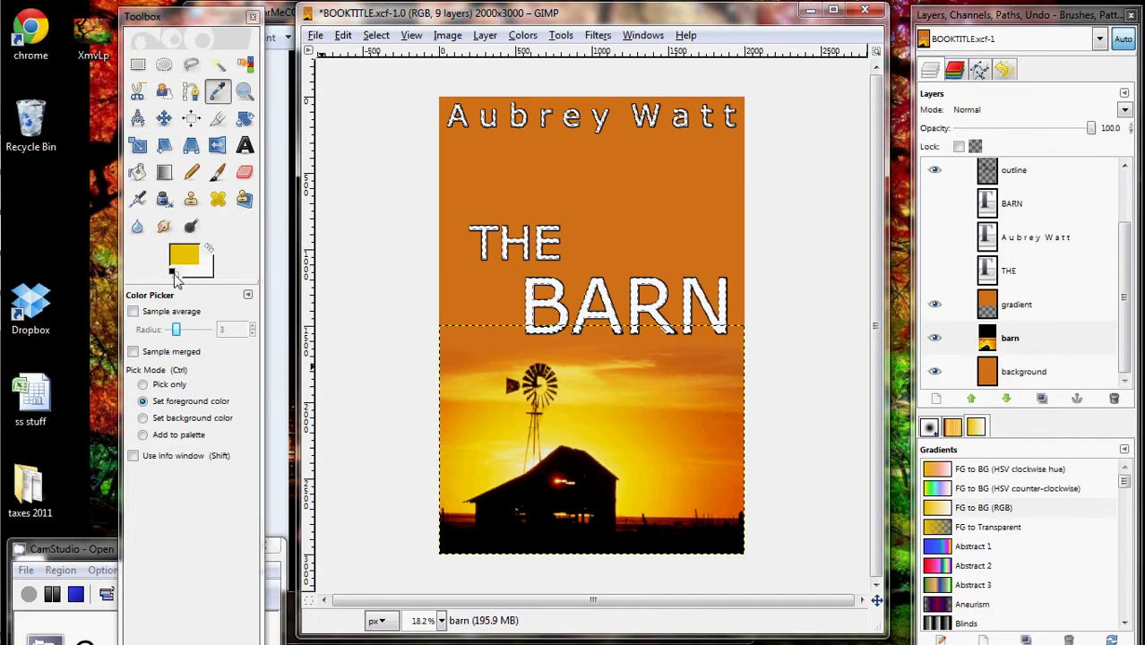
click(568, 401)
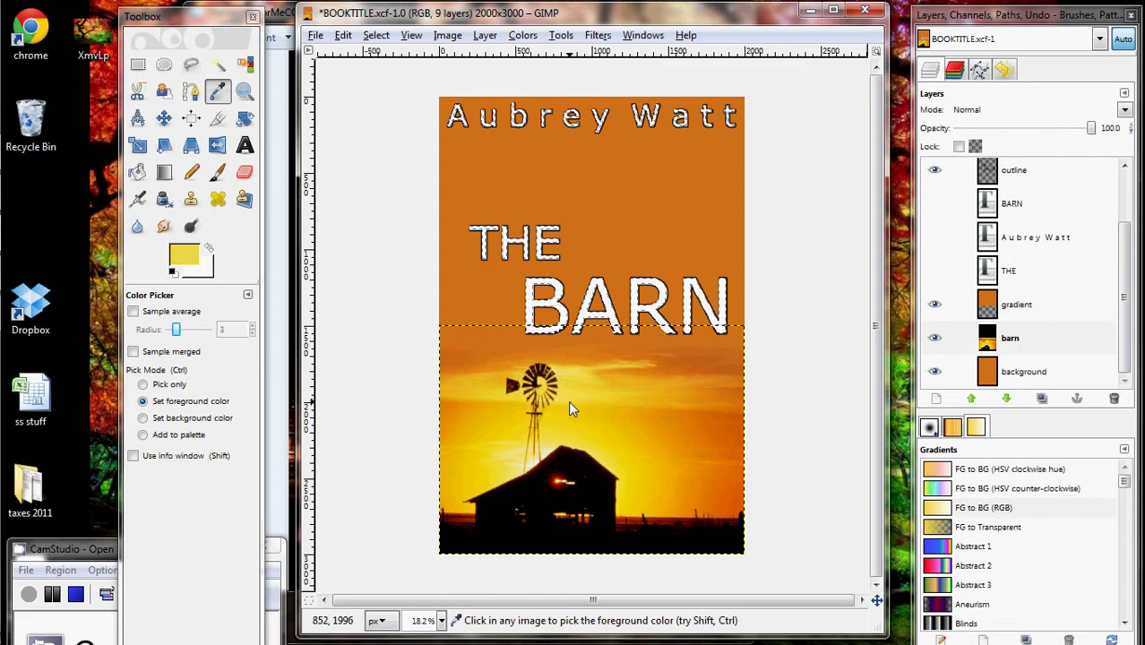
click(548, 450)
click(556, 441)
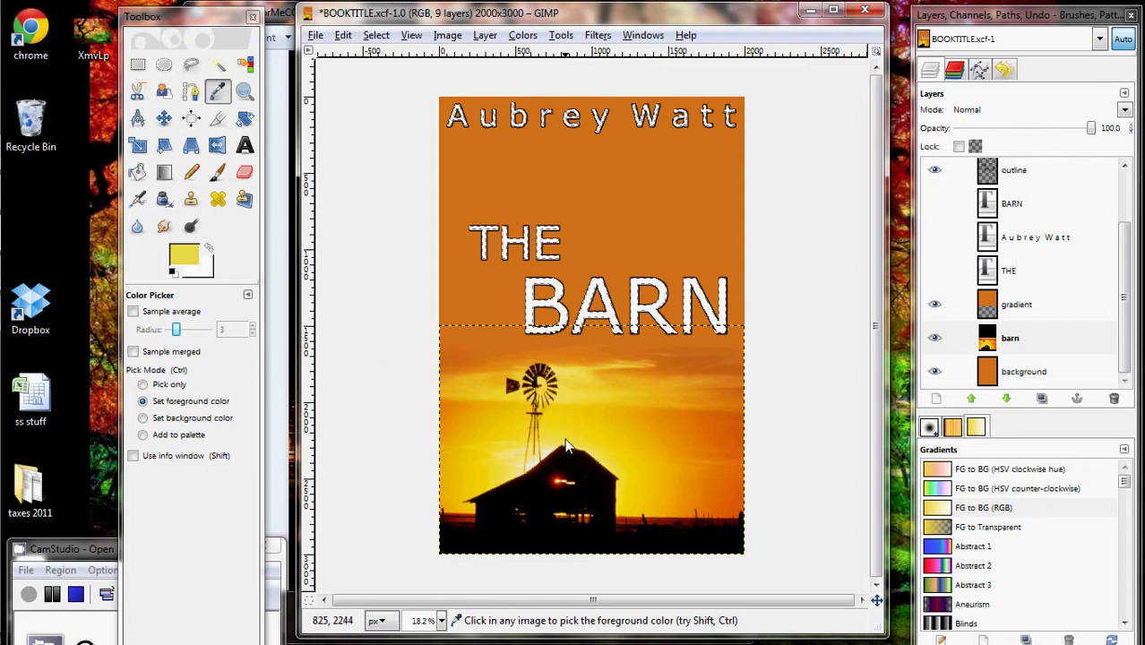
Stroke the lettering selection in yellow on the outline 2 layer, using the Paintbrush with the Circle Fuzzy (19) brush at scale 1.42.
click(218, 172)
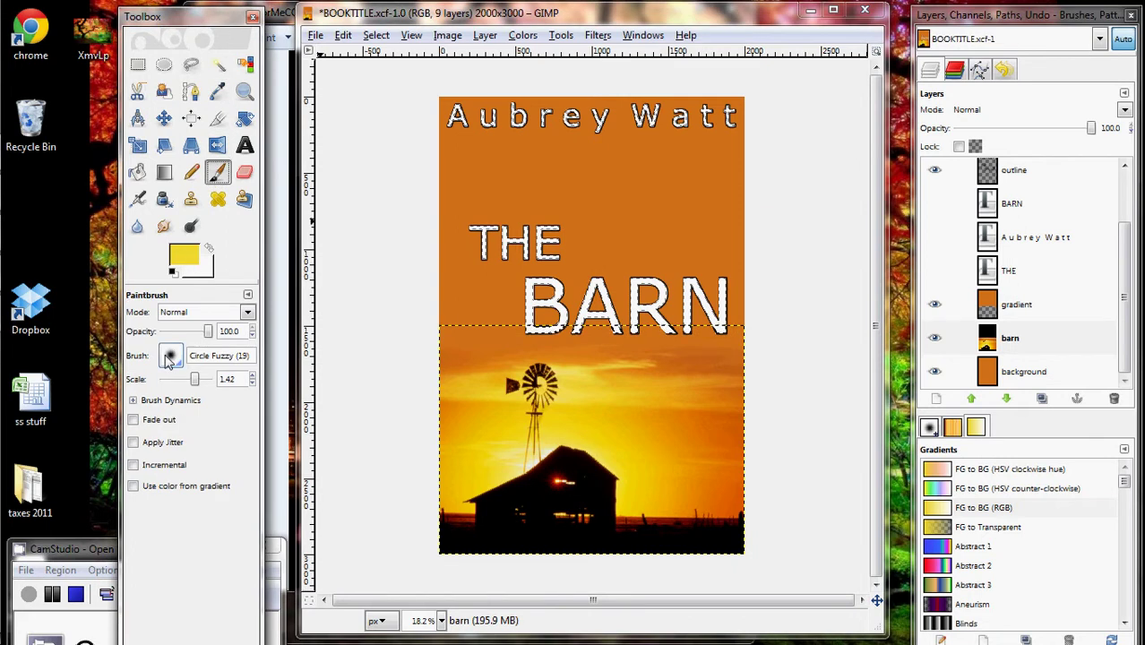
scroll(1113, 269, up, 2)
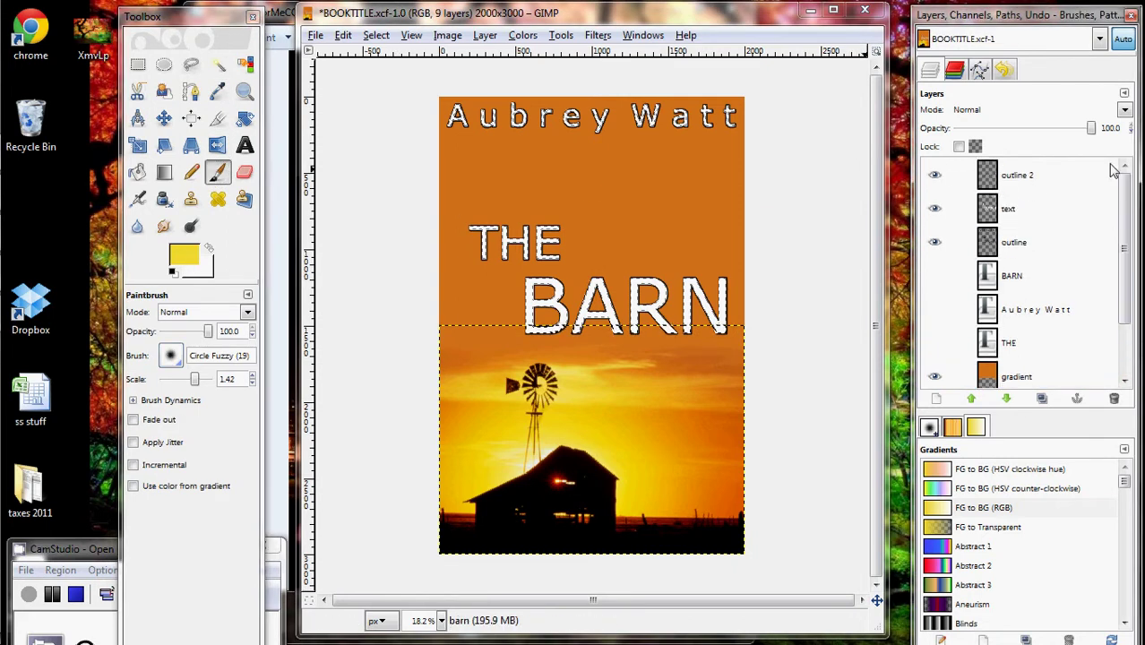
click(1021, 176)
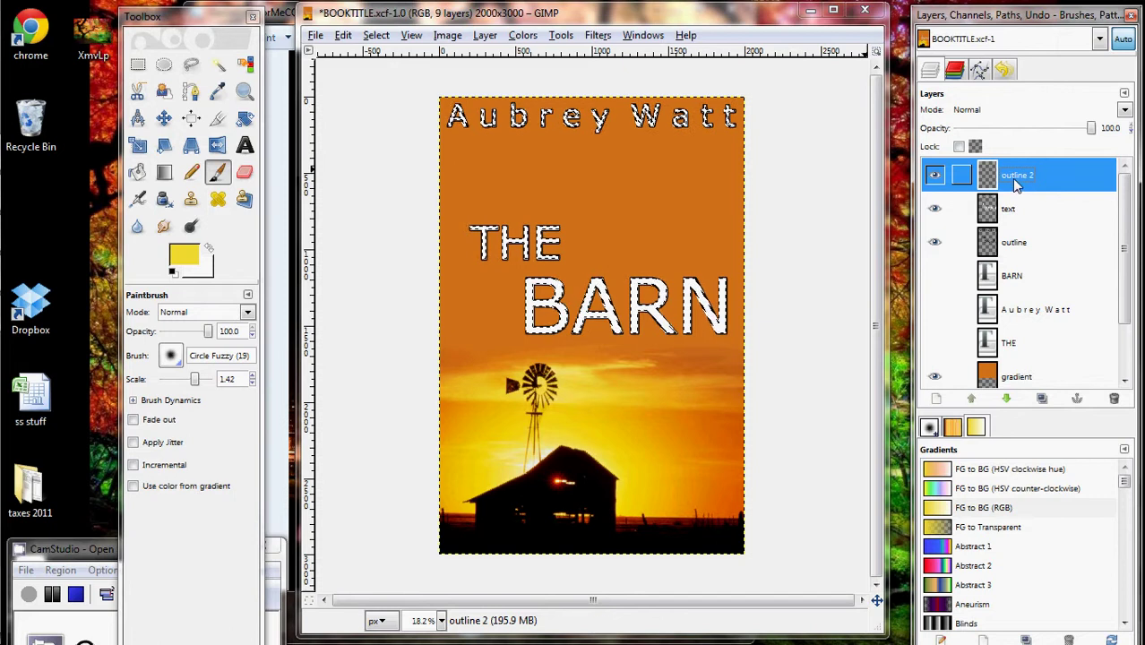
click(377, 37)
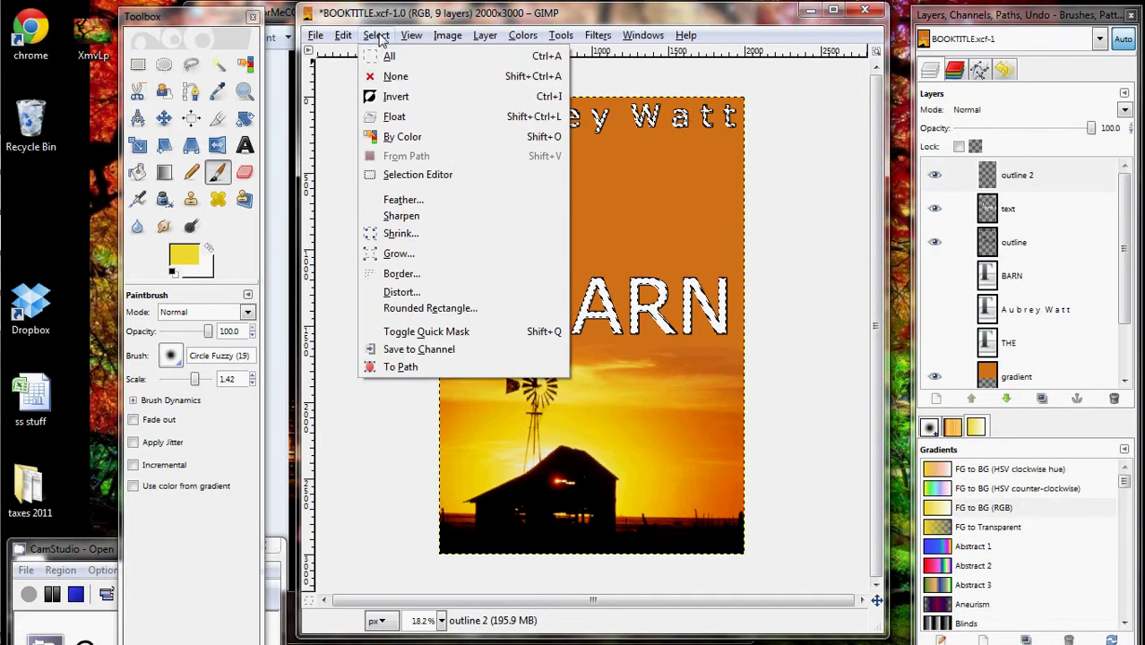
mouse_move(343, 36)
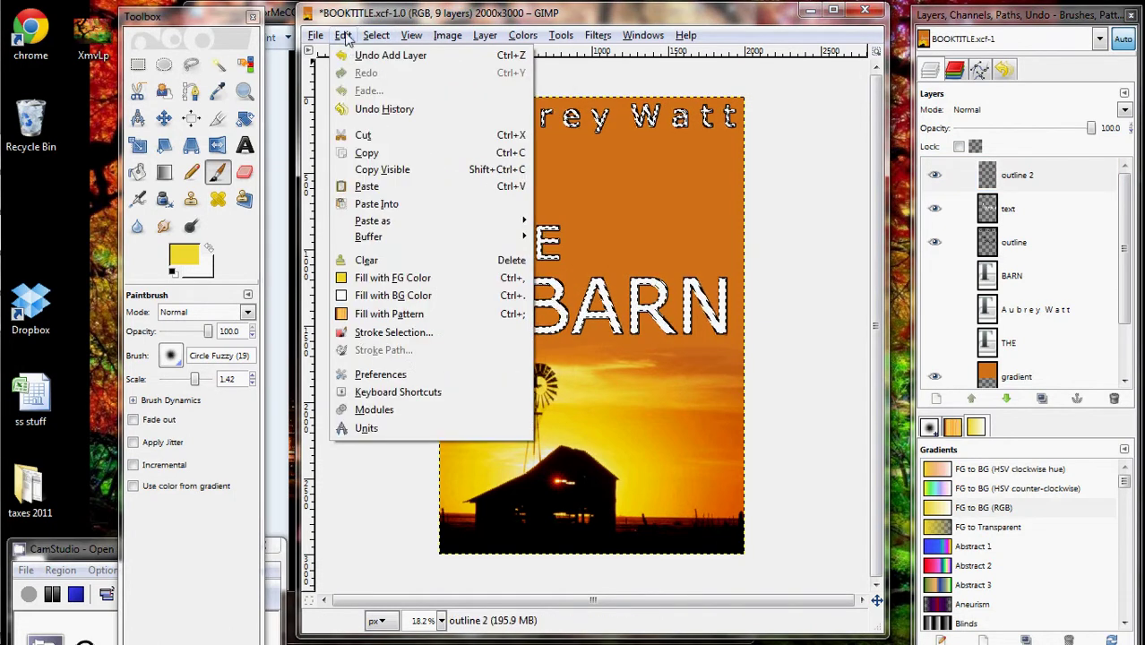
click(391, 335)
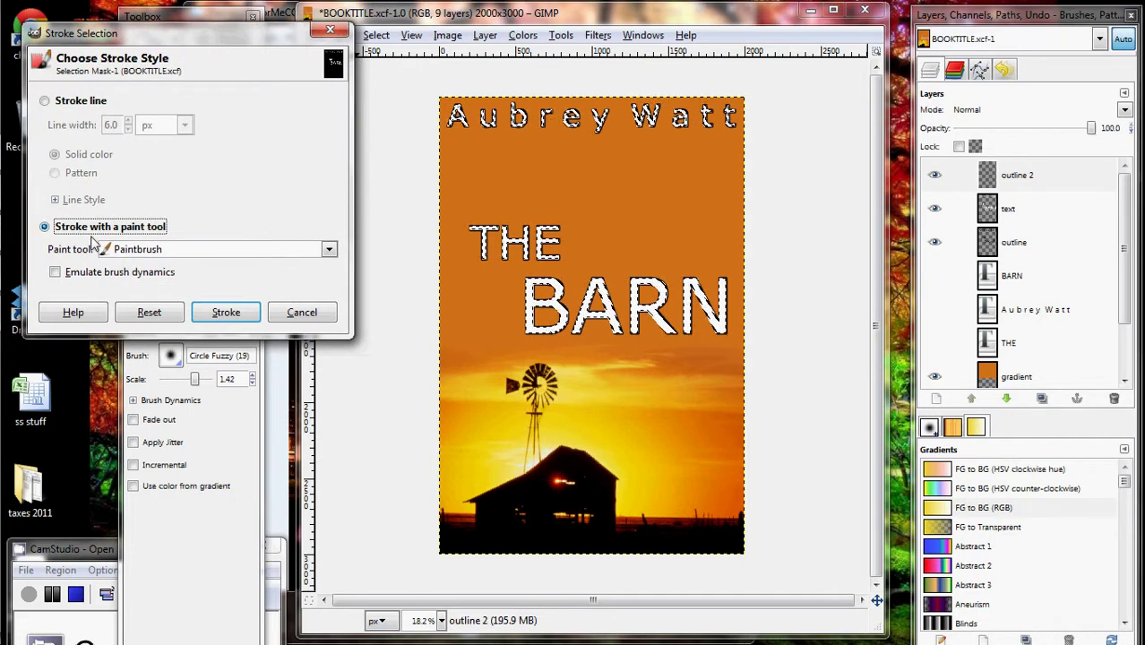
click(226, 312)
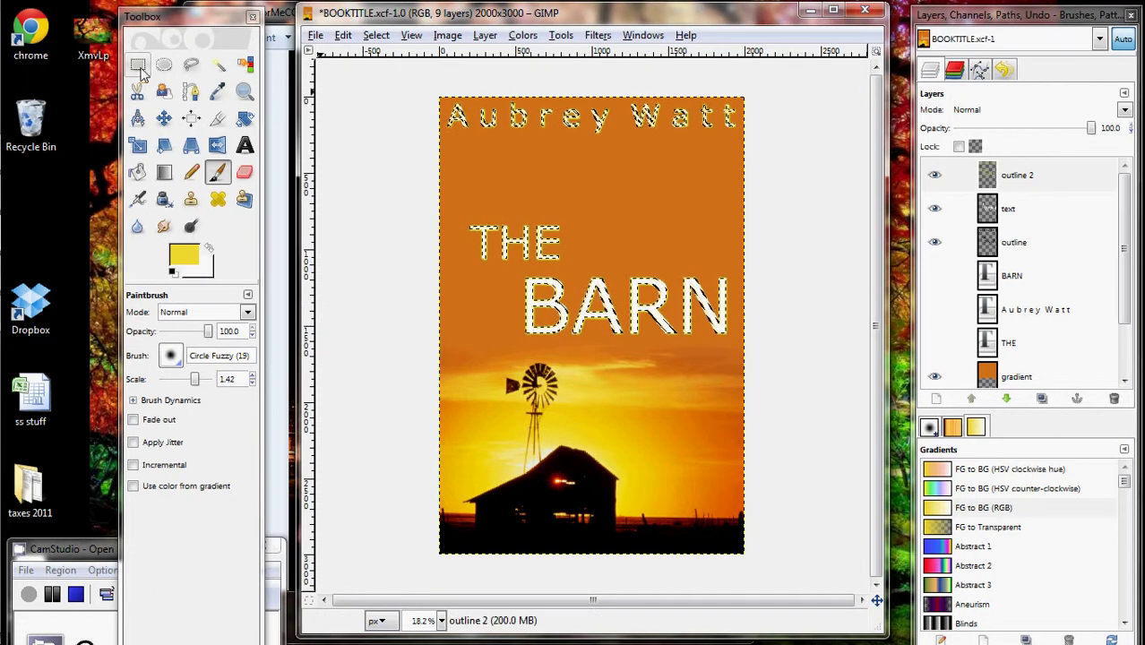
Clear the selection and raise the text layer above the outline 2 layer.
key(r)
click(539, 157)
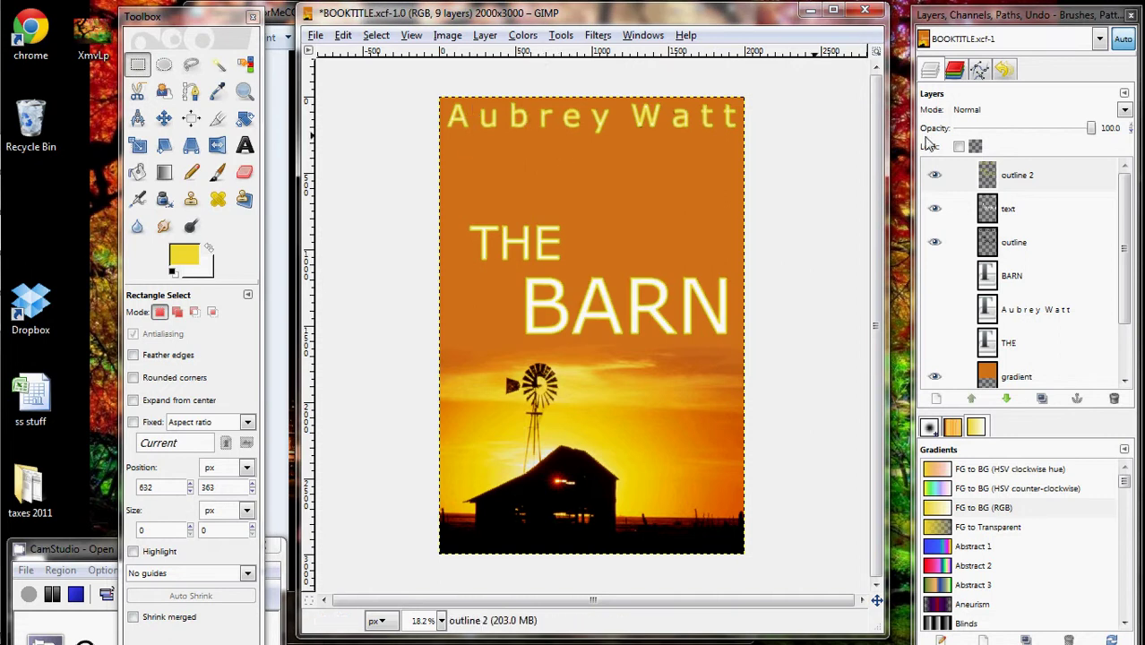
click(1028, 220)
click(971, 398)
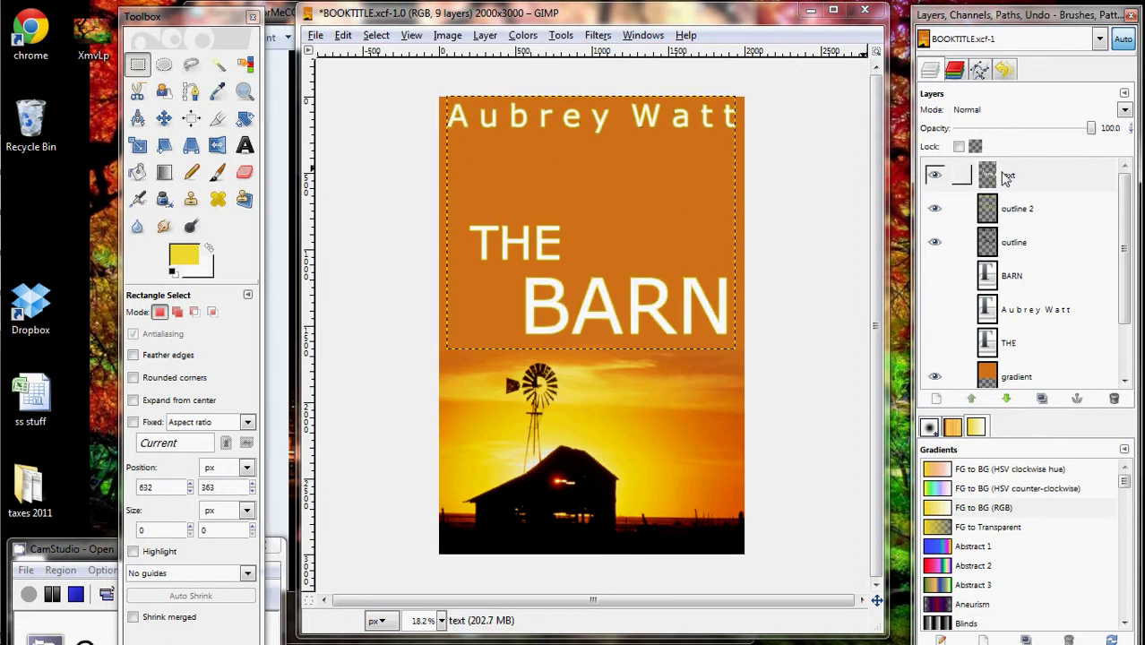
Compare both outline layers by switching their visibility off and on, and raise the black outline layer above outline 2.
click(934, 208)
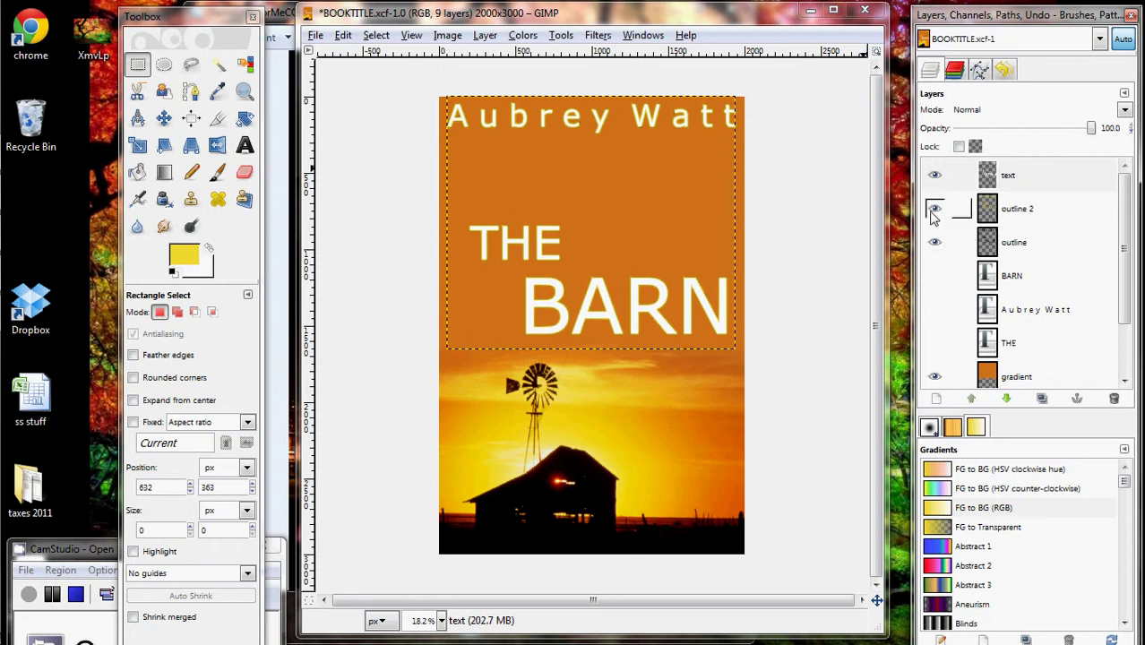
click(935, 208)
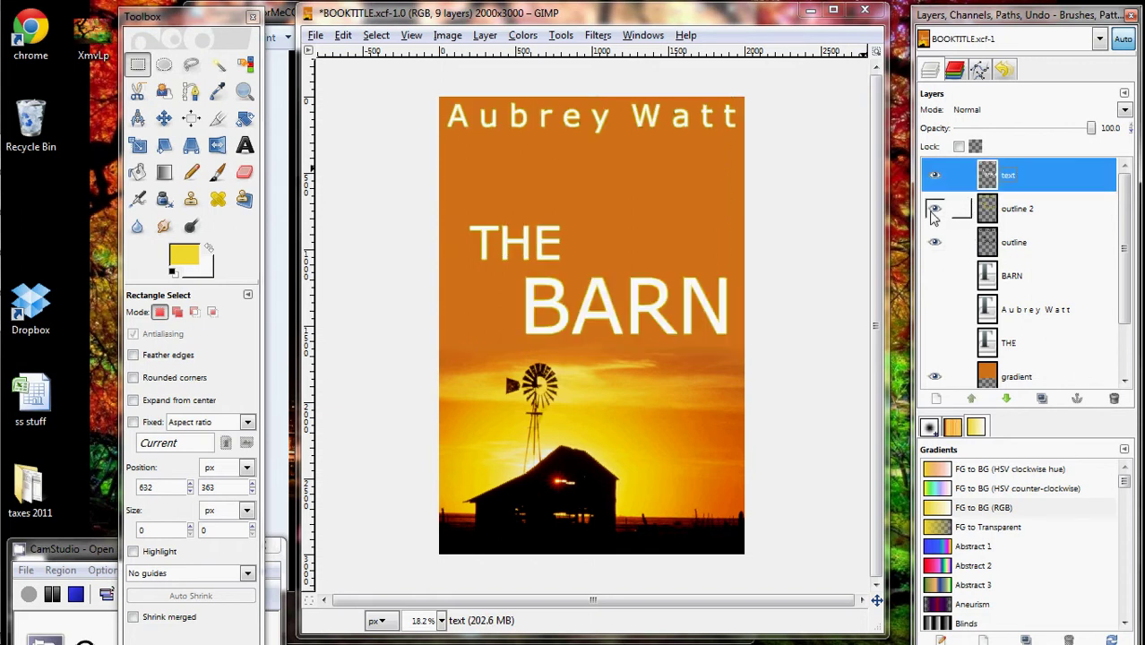
click(933, 244)
click(933, 250)
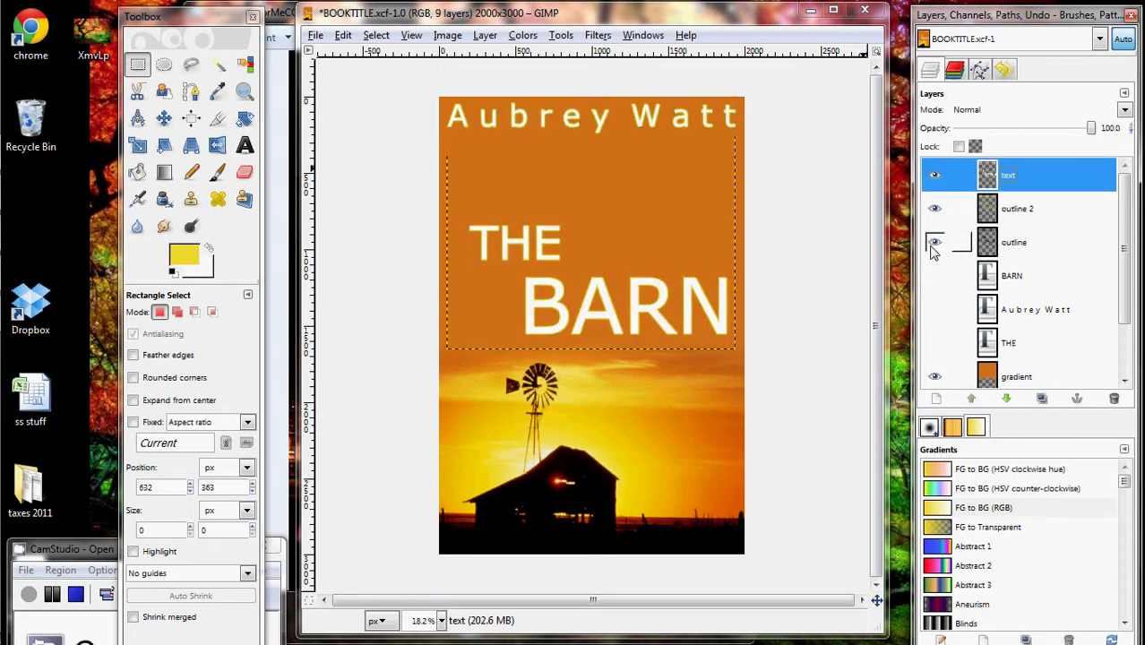
click(1004, 241)
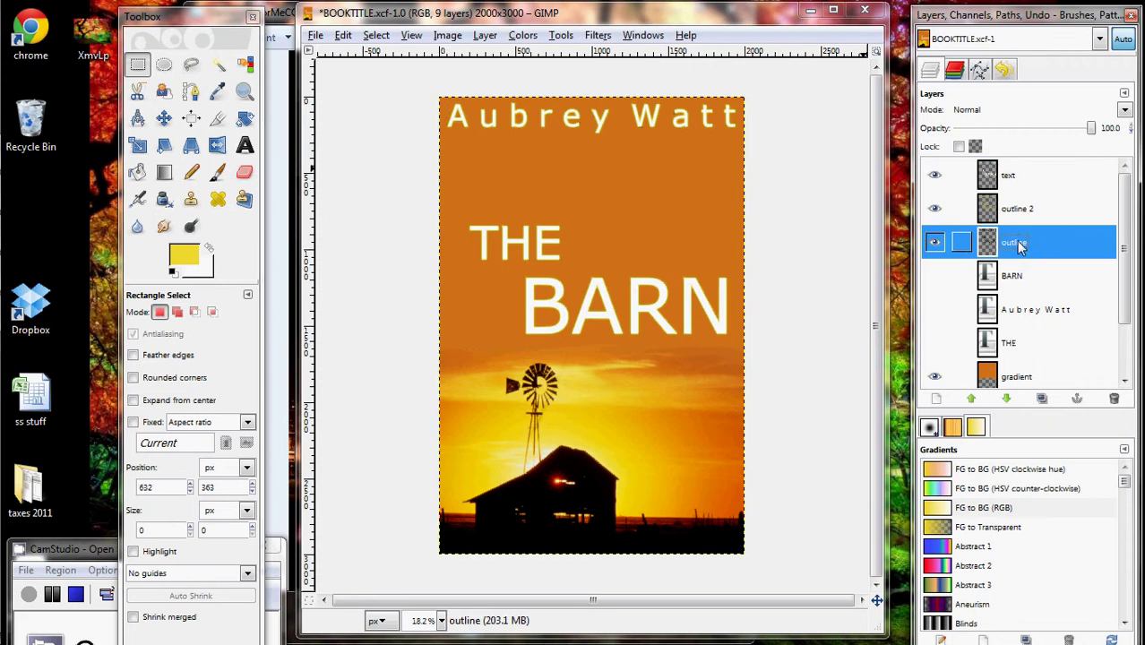
click(971, 399)
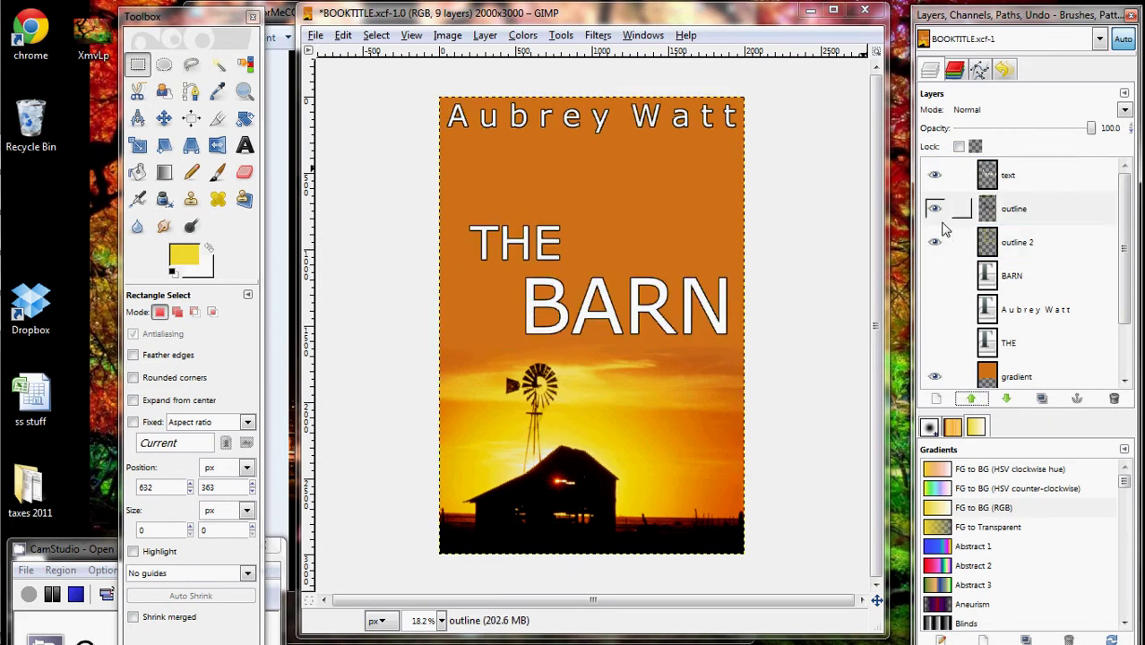
Select the white lettering on the text layer by color.
click(1021, 176)
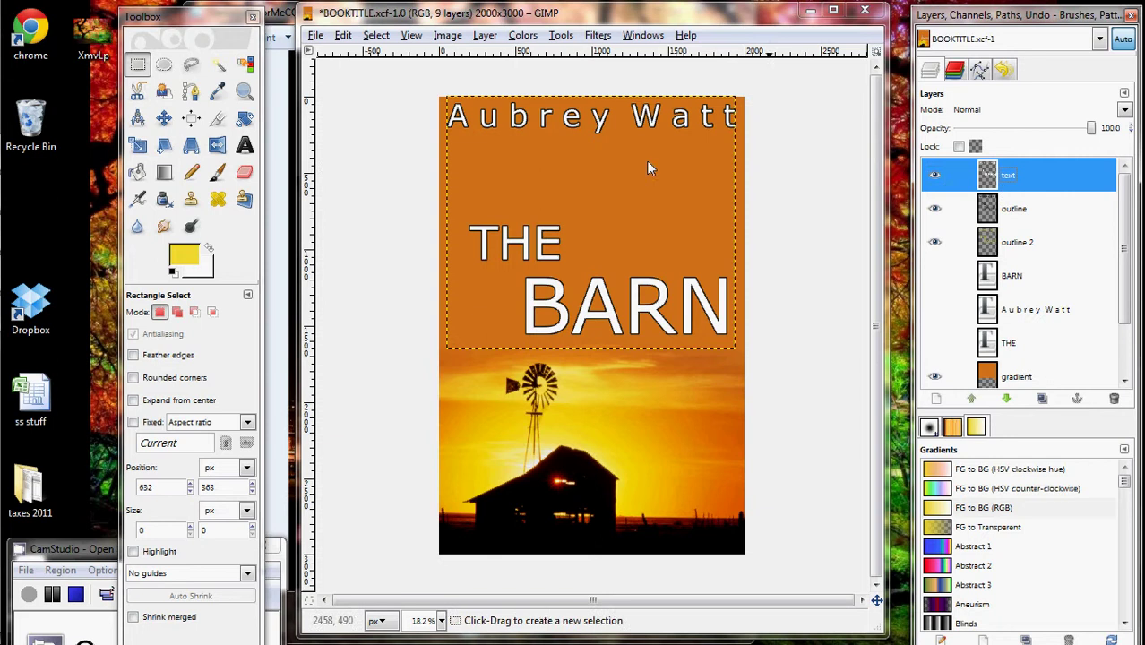
click(378, 37)
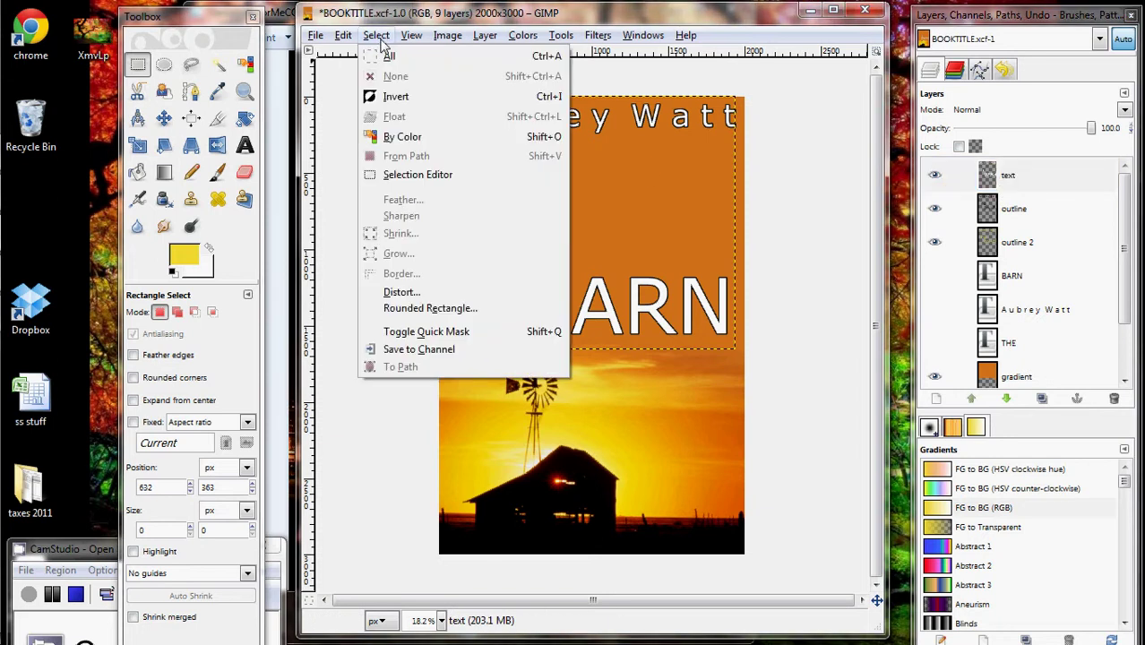
click(405, 139)
click(589, 309)
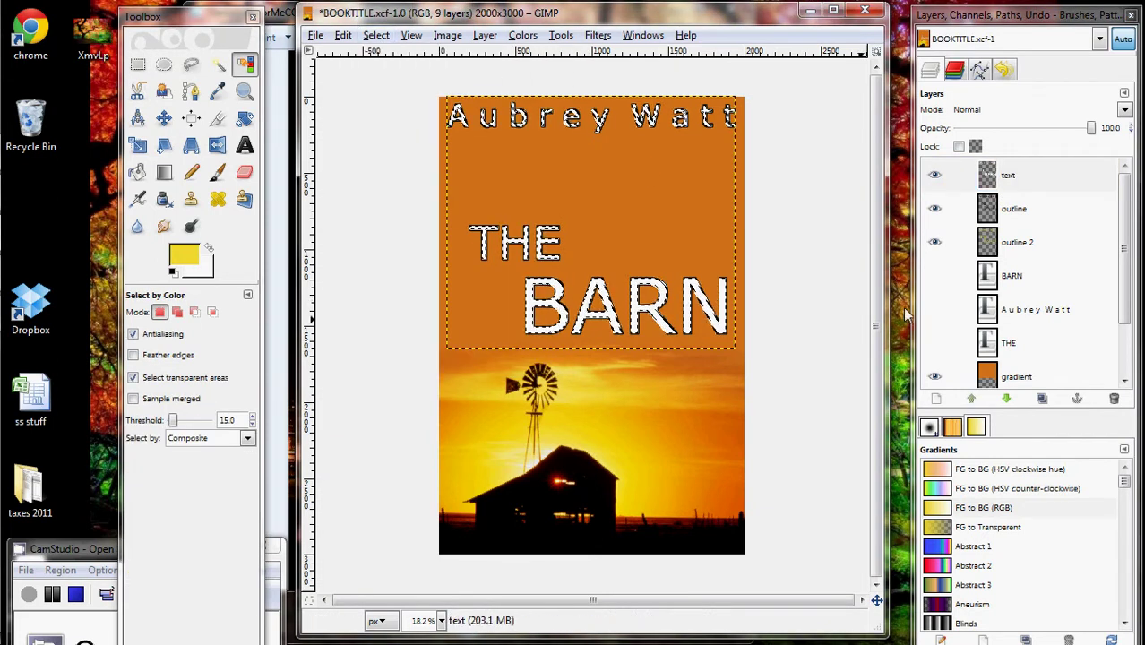
click(599, 37)
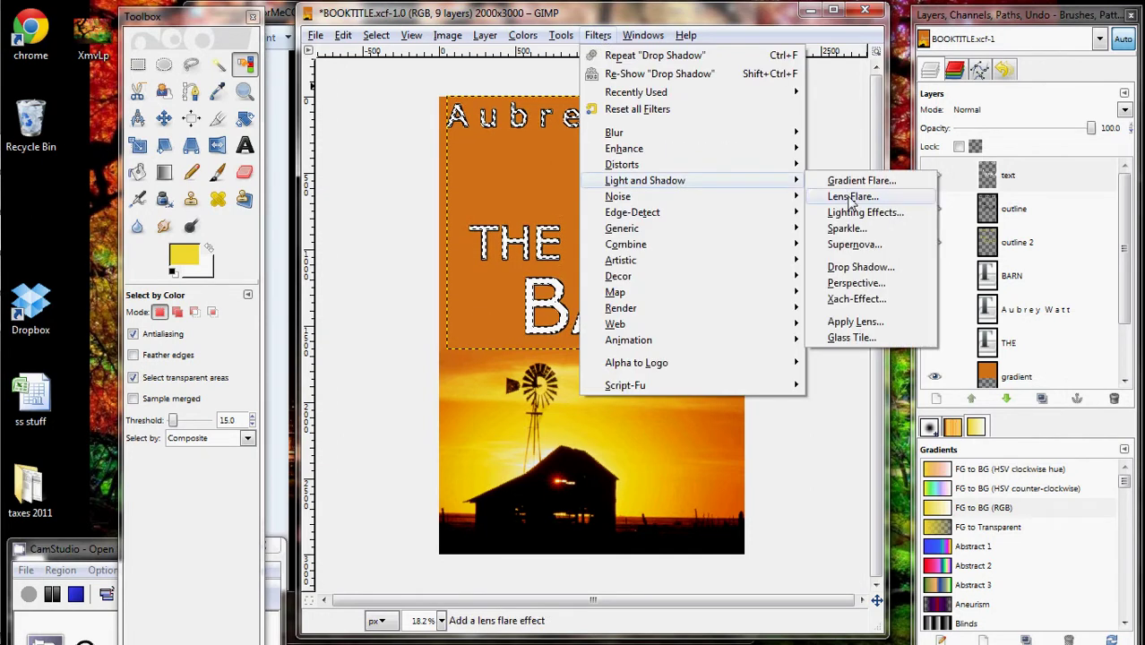
click(802, 189)
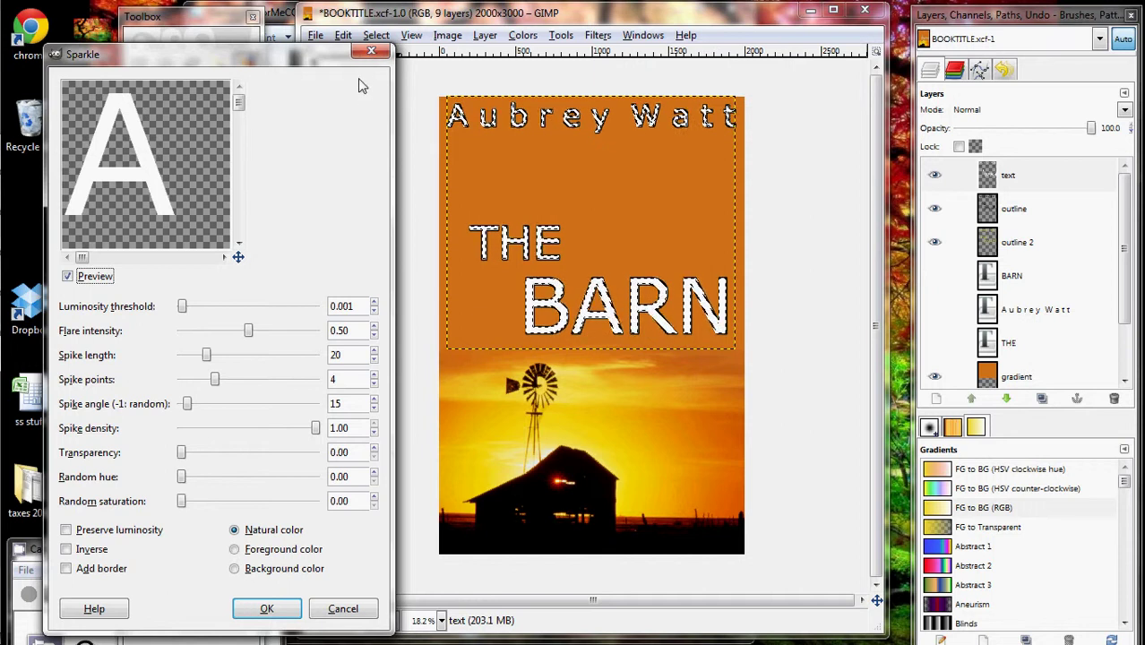
click(236, 607)
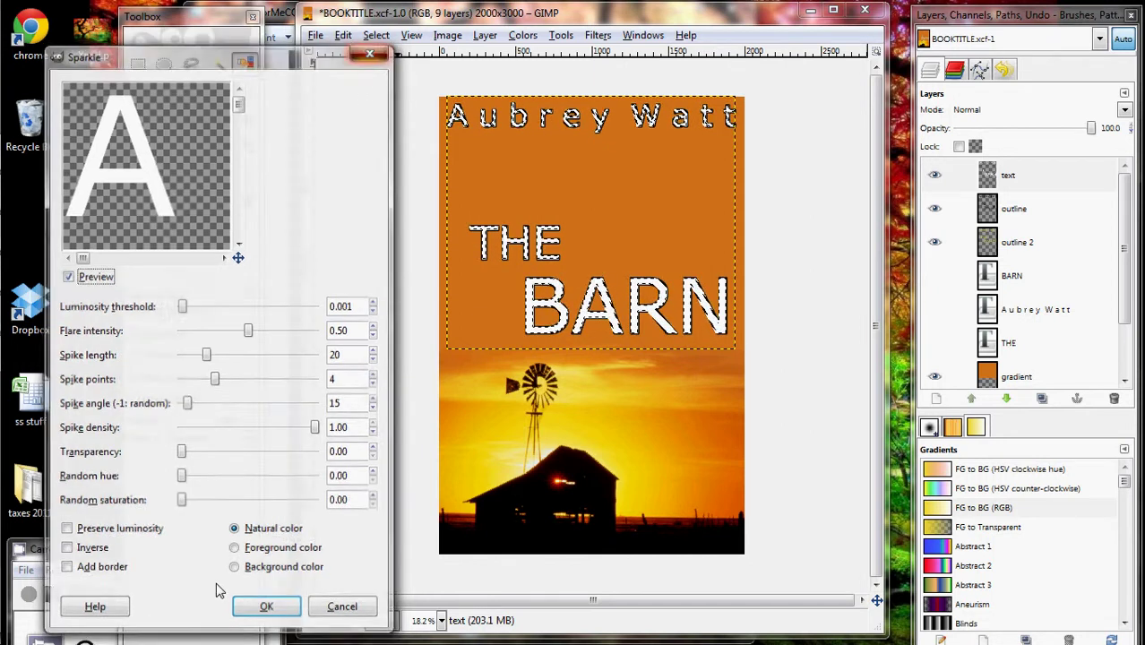
Add a black drop shadow to the selected lettering with X and Y offsets of 8, blur radius 15 and opacity 80.
click(597, 35)
mouse_move(636, 181)
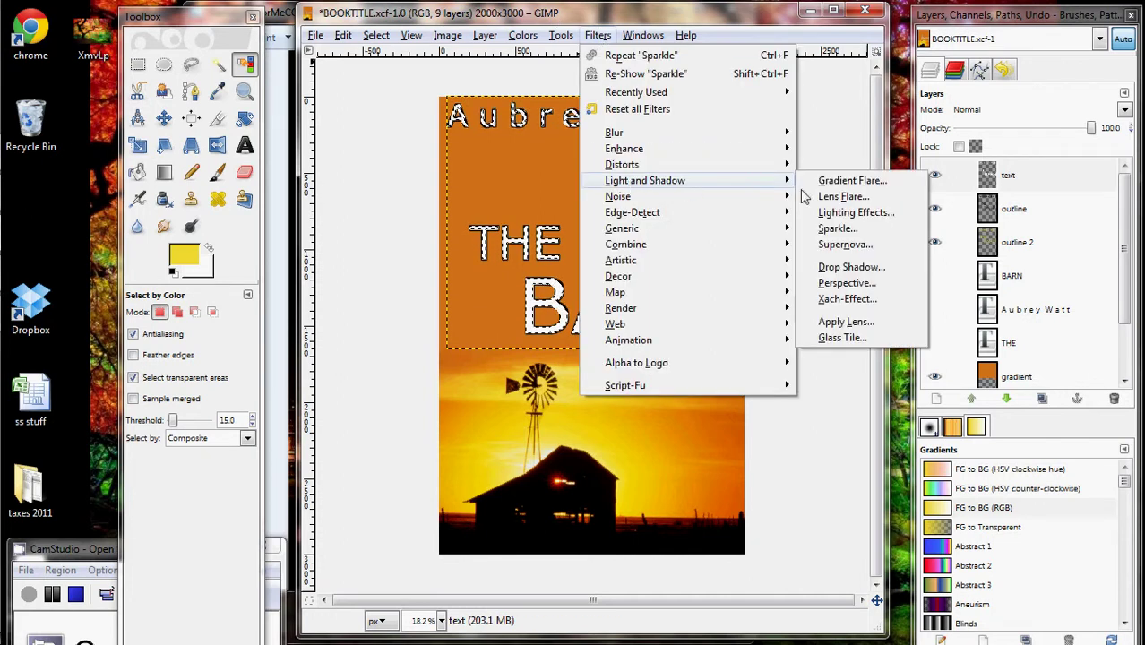
click(852, 267)
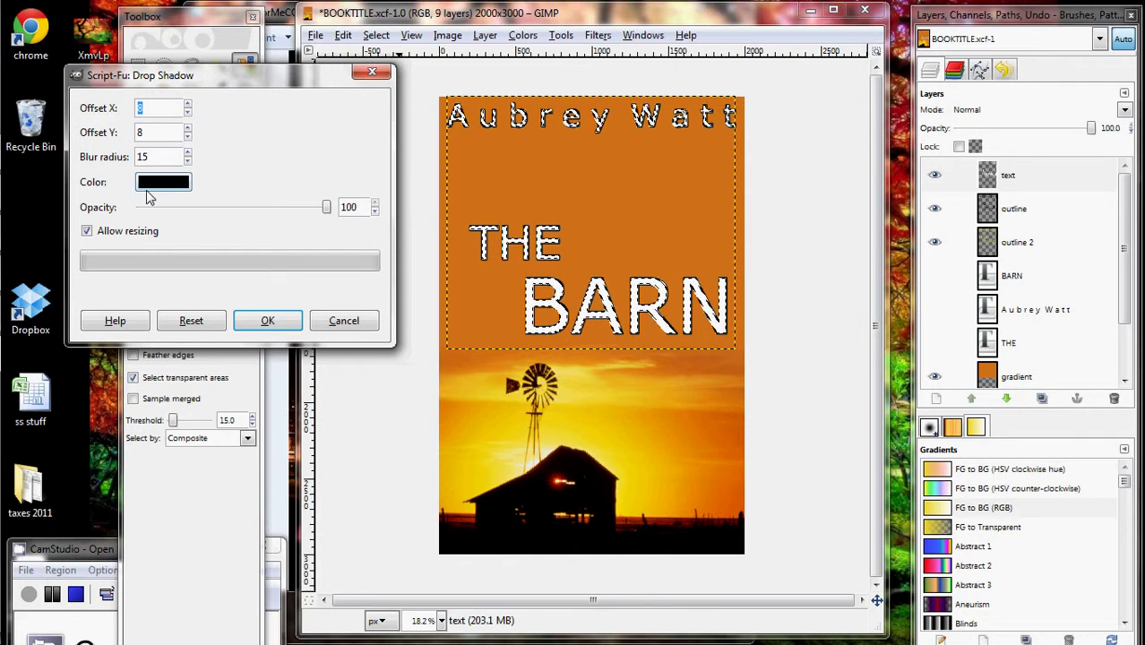
drag(326, 207, 289, 207)
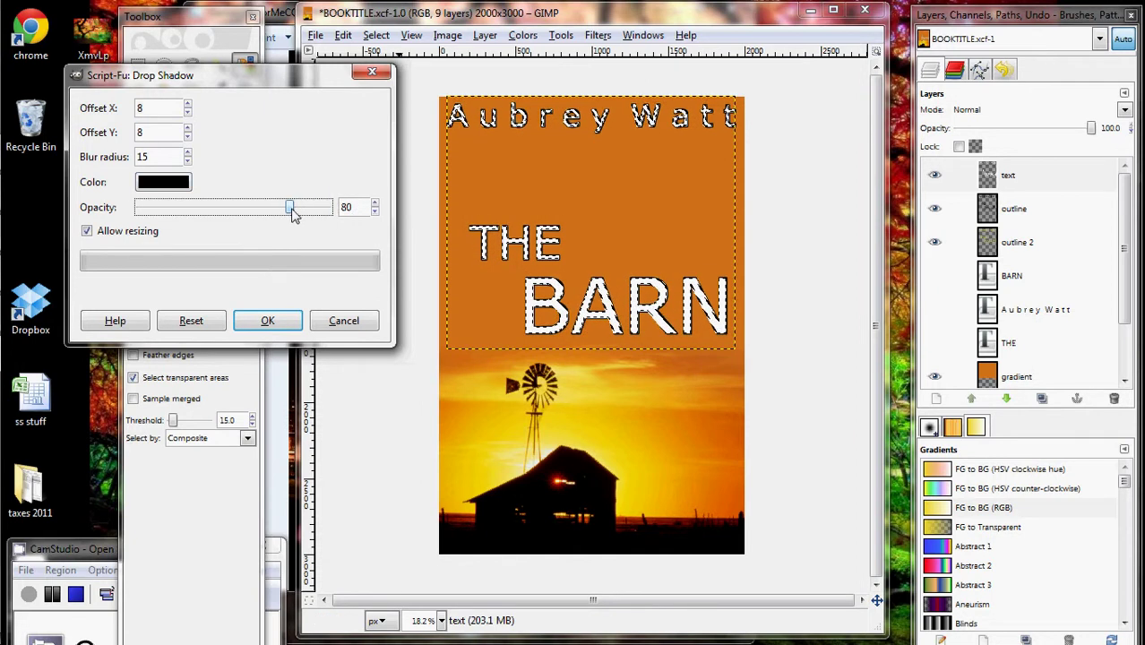
click(273, 324)
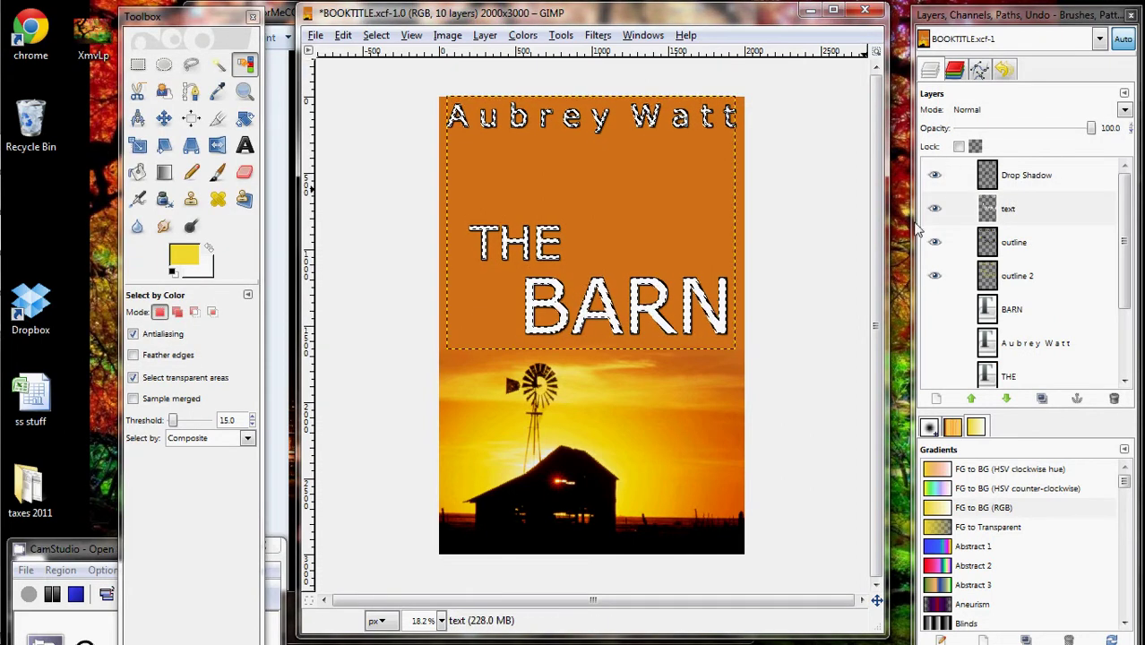
Hide the outline and outline 2 layers and clear the lettering selection.
click(934, 275)
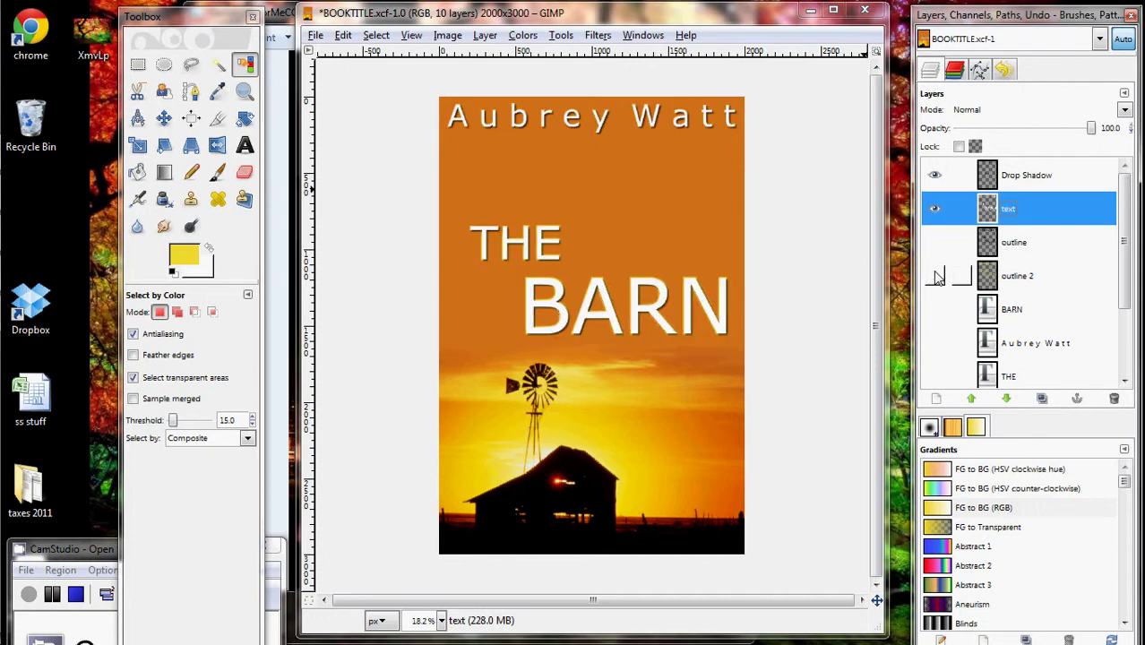
click(137, 63)
click(601, 177)
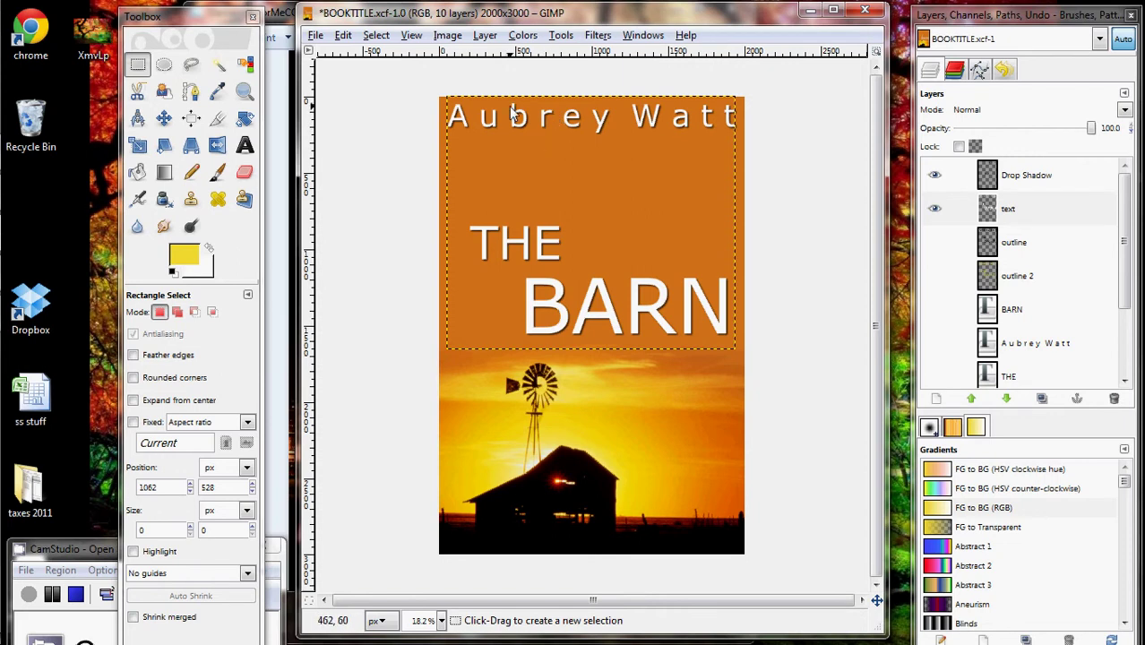
Check the lettering with and without the Drop Shadow layer, keep it shown, and show the outline 2 layer again.
click(933, 176)
click(933, 177)
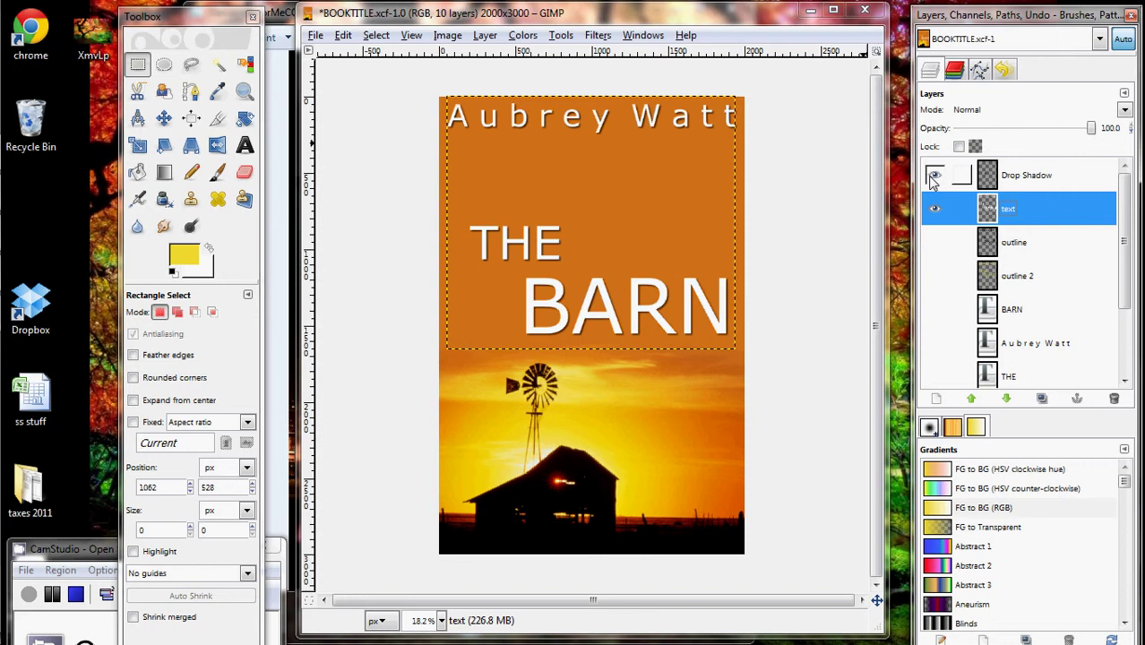
click(934, 278)
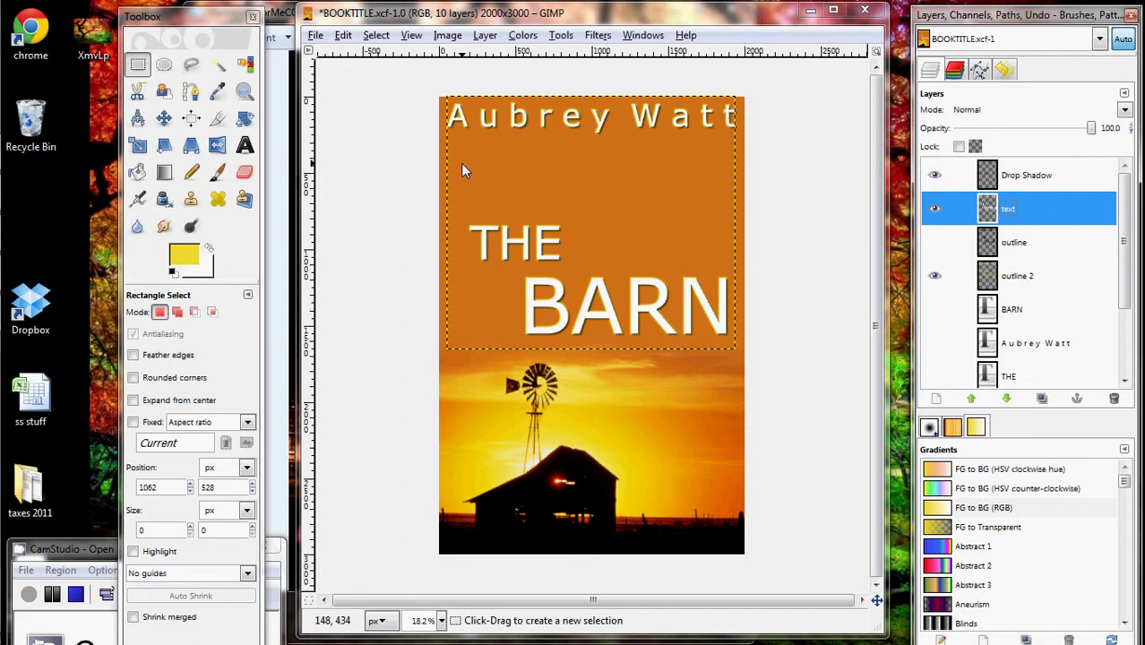
click(593, 35)
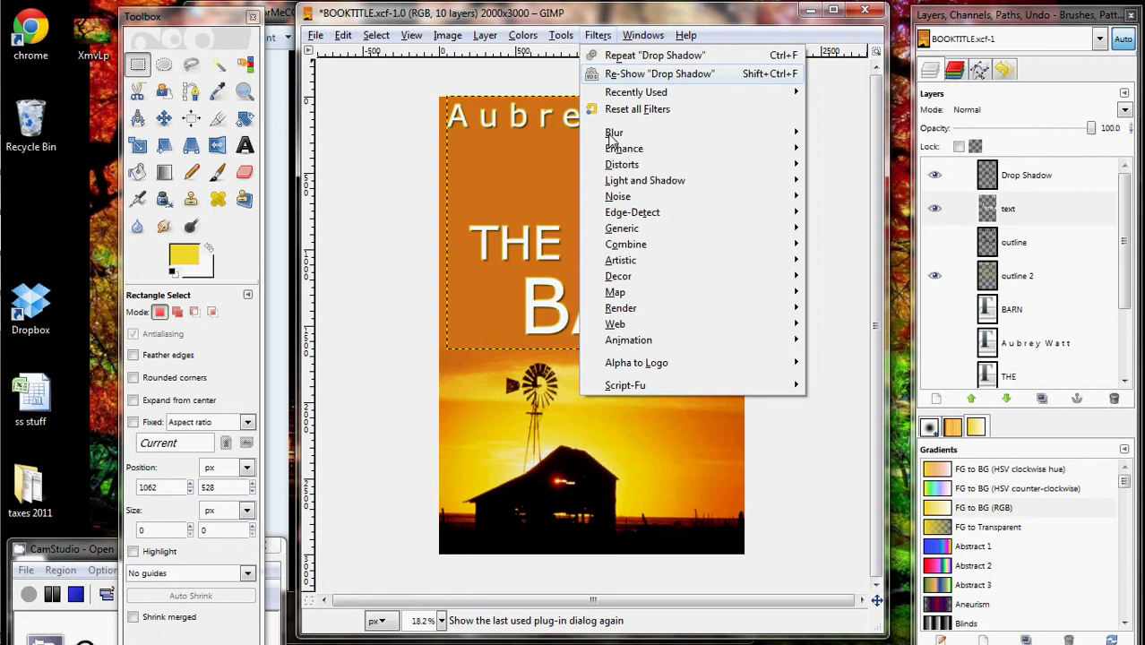
mouse_move(646, 367)
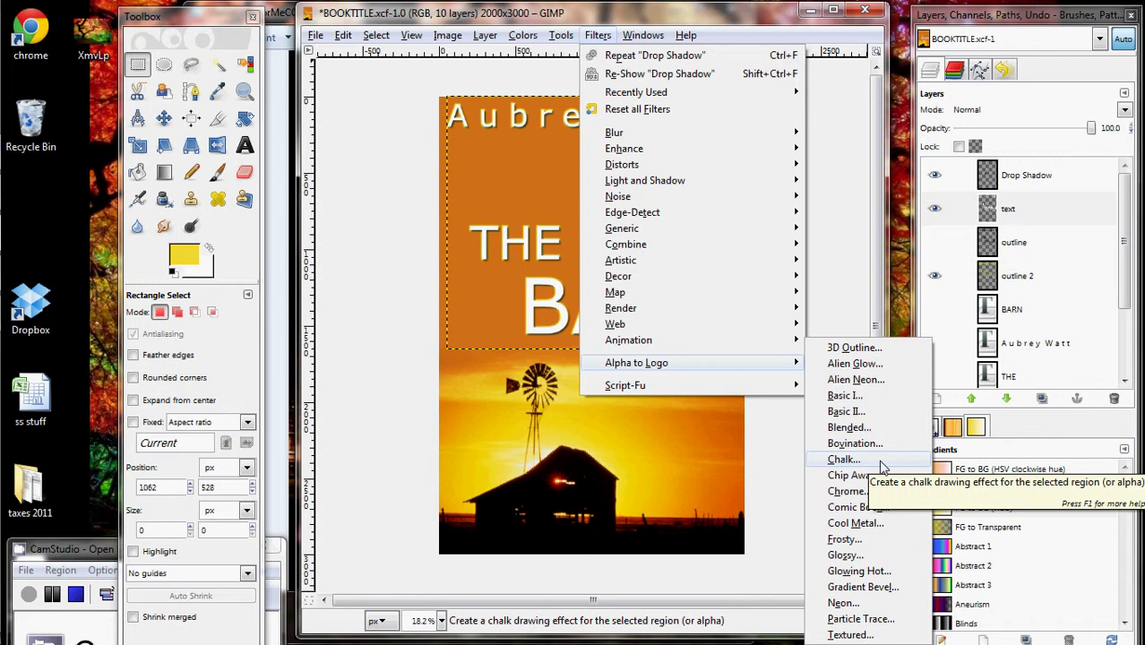
click(678, 13)
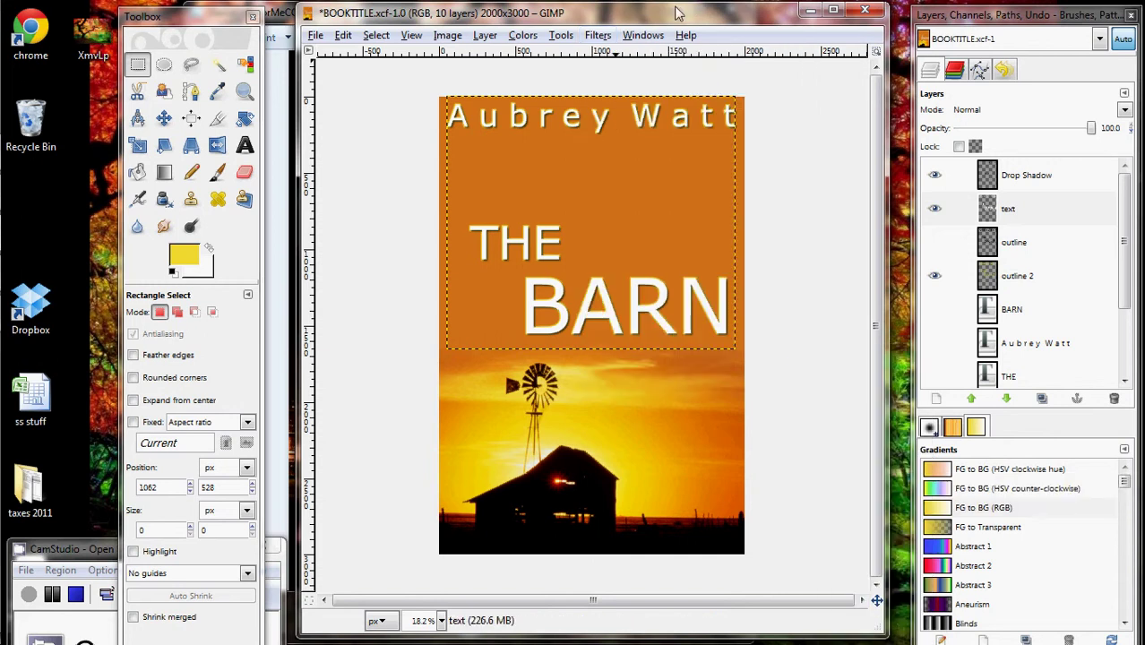